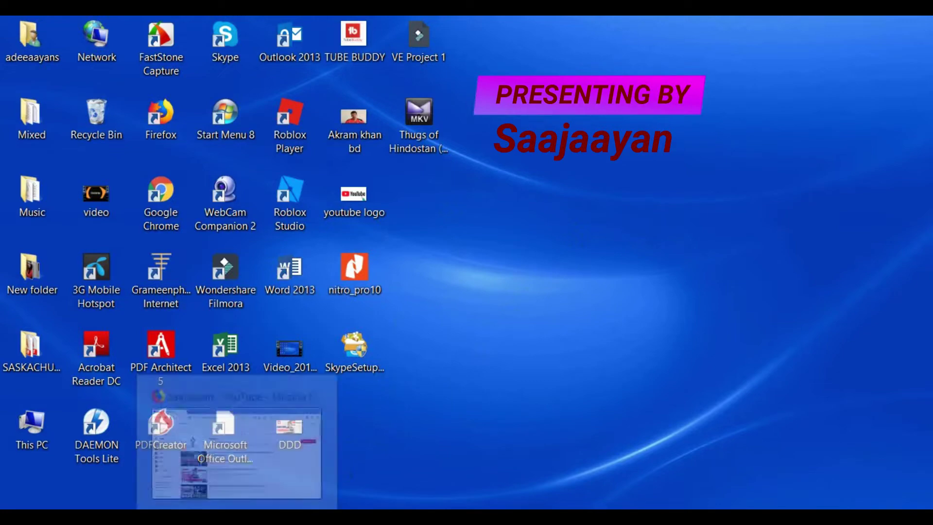
Step: Restore the Firefox window showing YouTube search results for saajaayan from the taskbar
click(237, 516)
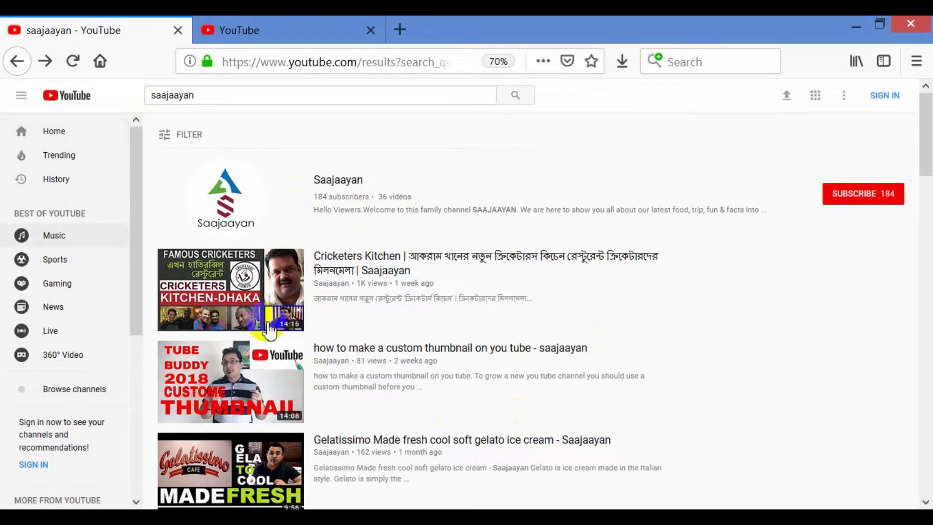
scroll(535, 328, down, 5)
scroll(535, 331, up, 5)
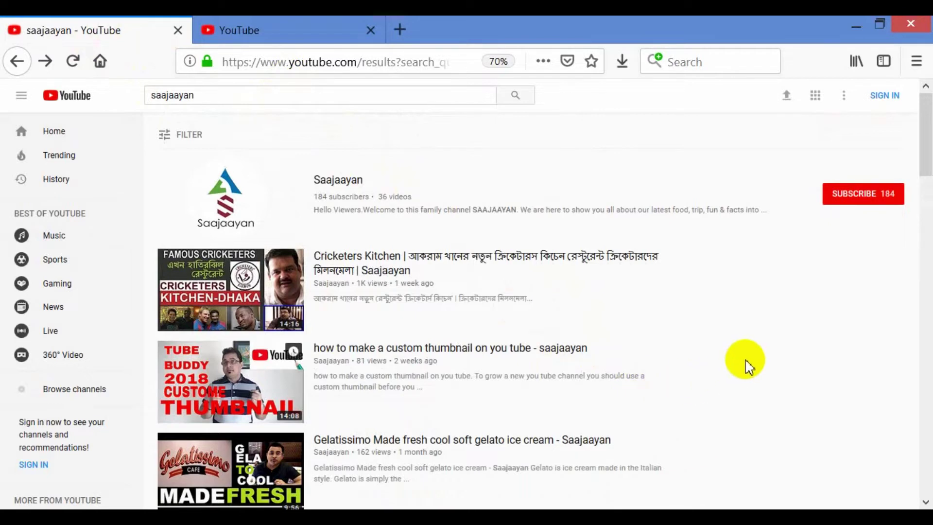
scroll(743, 360, down, 4)
scroll(747, 362, down, 3)
scroll(745, 360, up, 7)
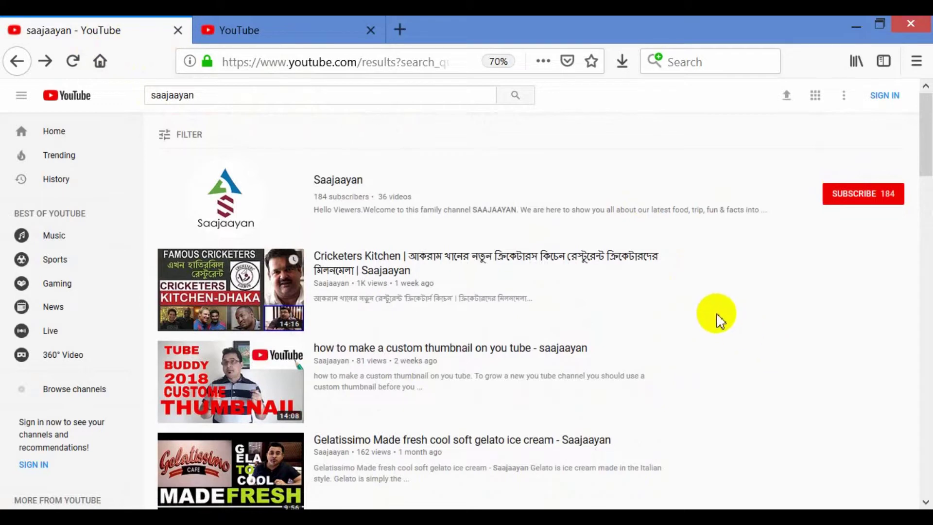
scroll(695, 294, down, 3)
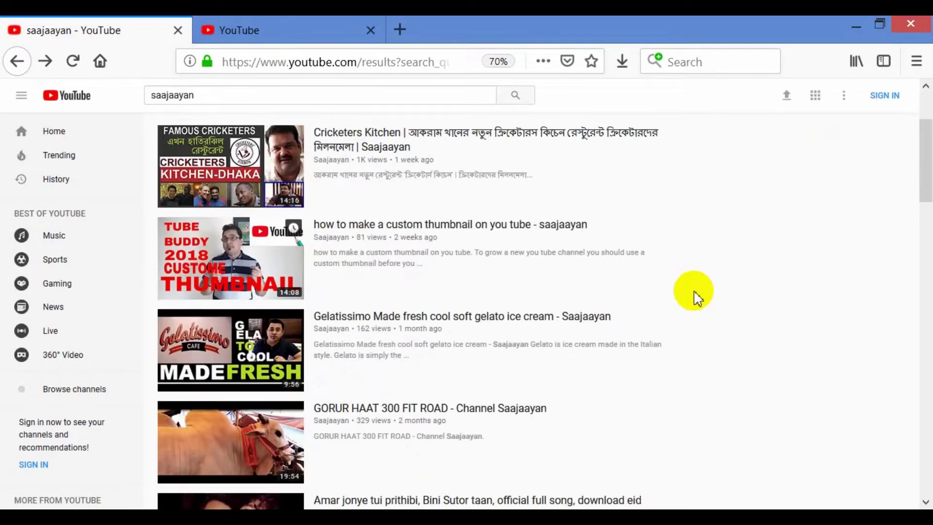
scroll(732, 316, up, 3)
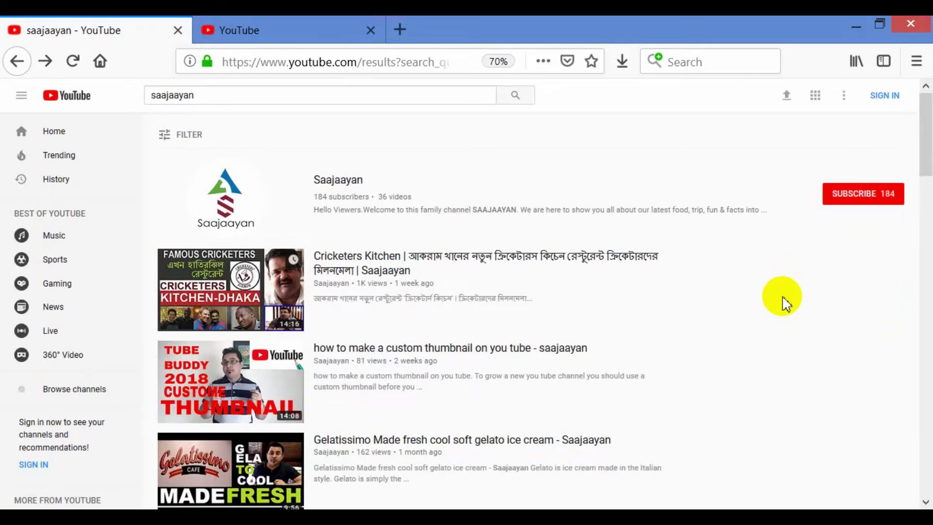
scroll(767, 334, down, 3)
scroll(772, 335, up, 3)
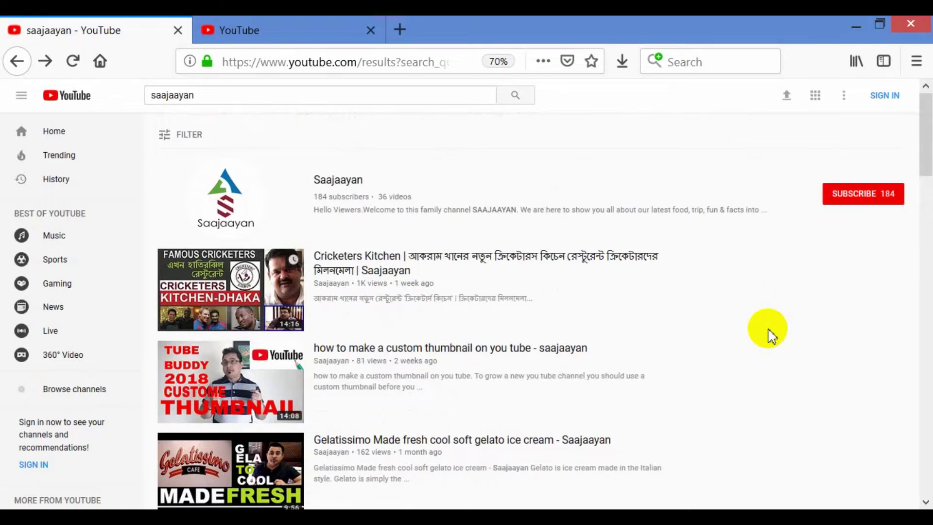
scroll(769, 331, down, 10)
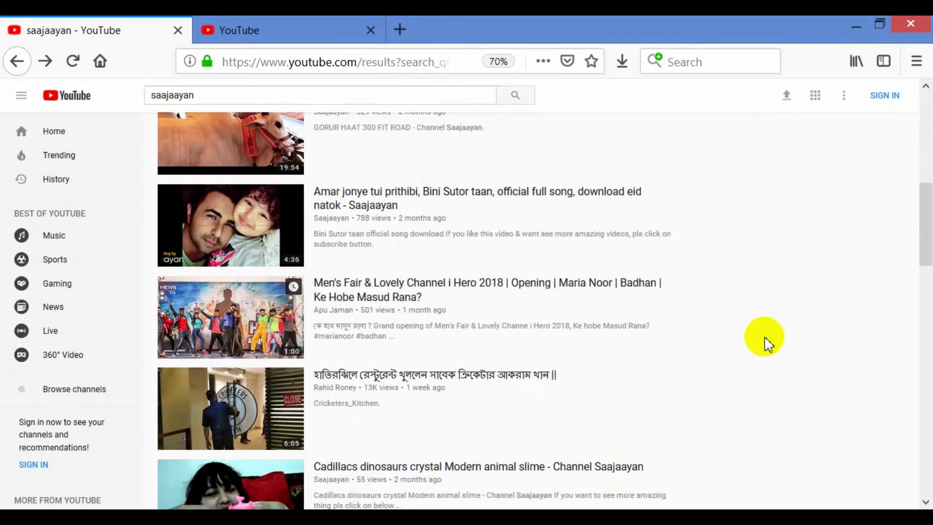
scroll(767, 341, up, 7)
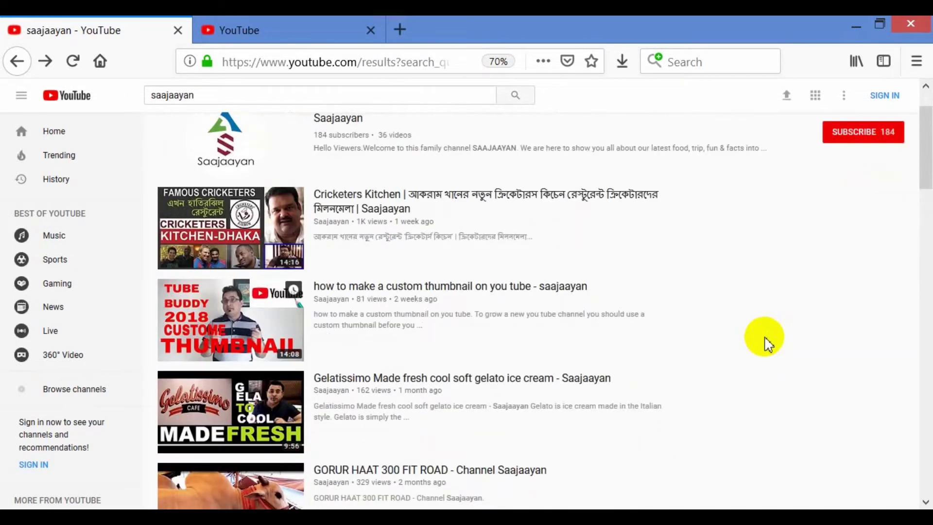
scroll(764, 338, up, 1)
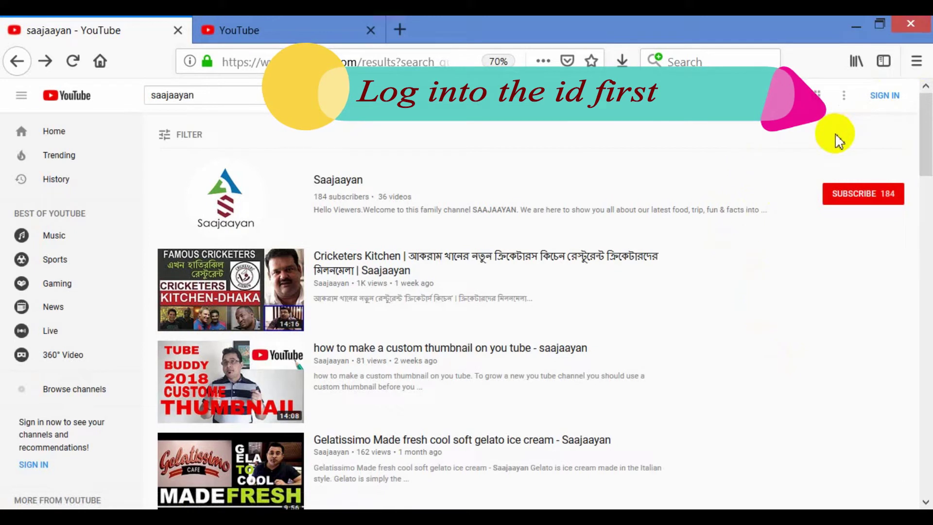
Step: Sign in to YouTube with the saved Google account and submit its password
click(883, 98)
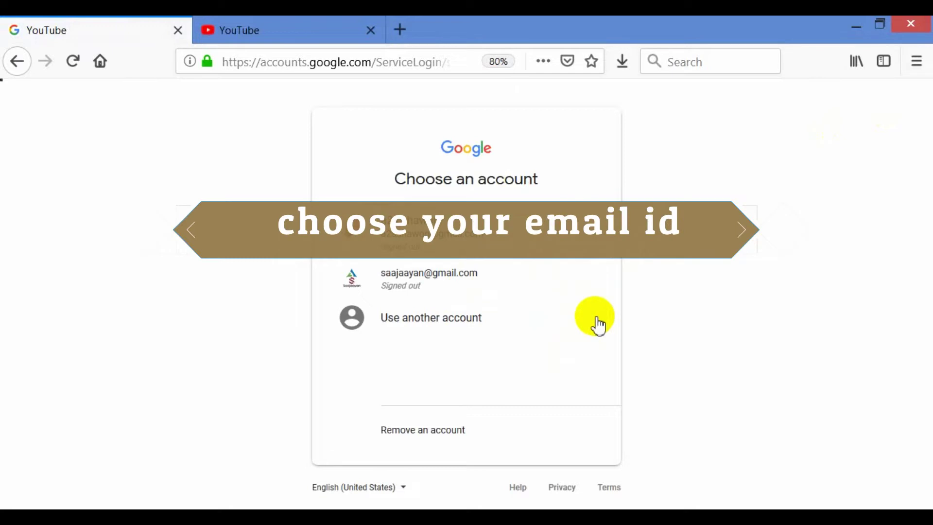
click(434, 289)
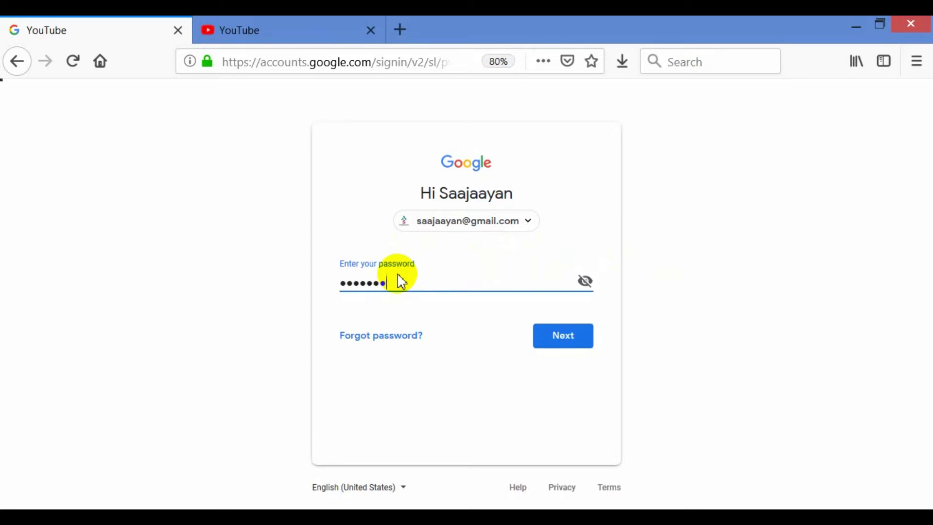
text(****)
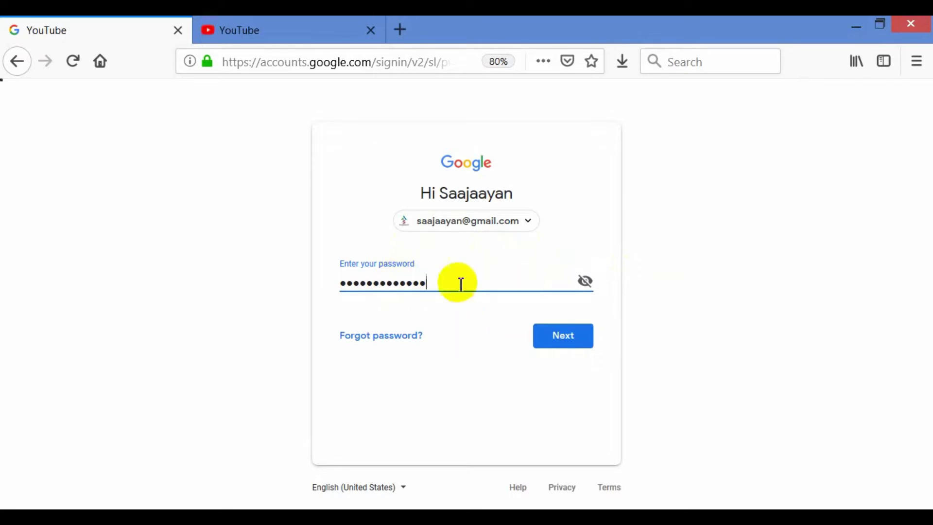
click(562, 344)
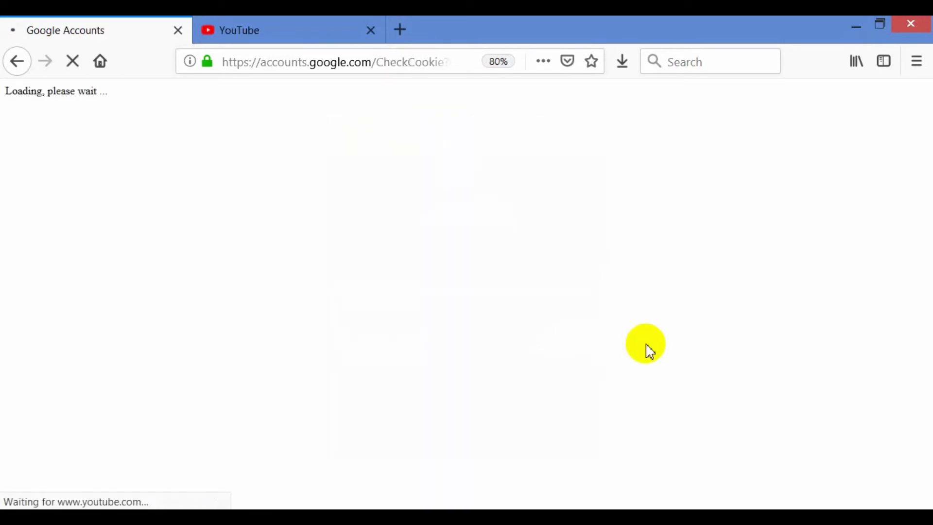
Step: Find the ItsFunneh row in the home feed and open 'BED WARS OBSIDIAN MINECRAFT CHALLENGE!'
scroll(584, 311, down, 3)
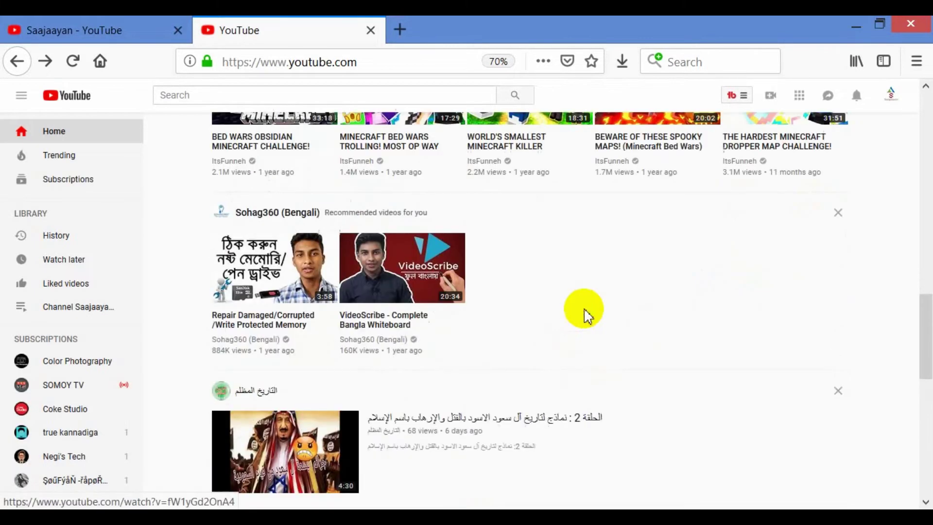
scroll(584, 311, up, 5)
scroll(617, 268, down, 3)
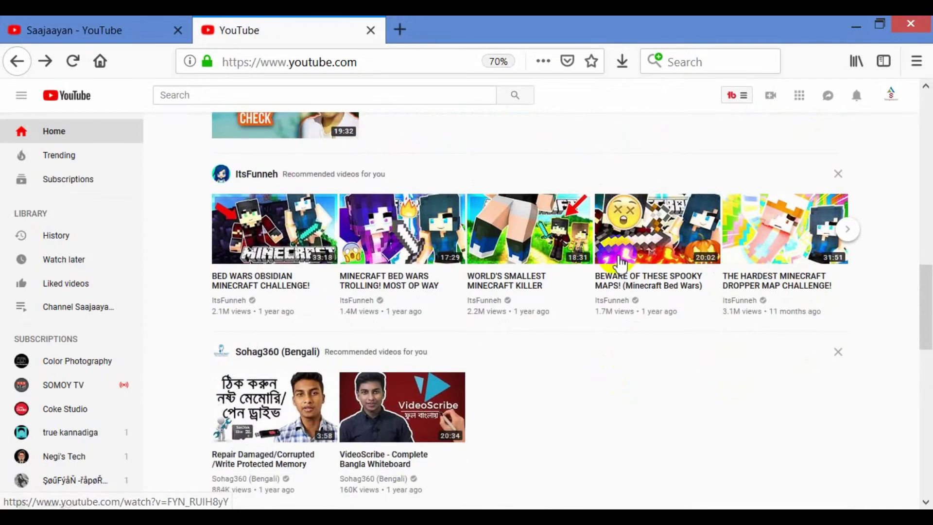
scroll(498, 354, down, 5)
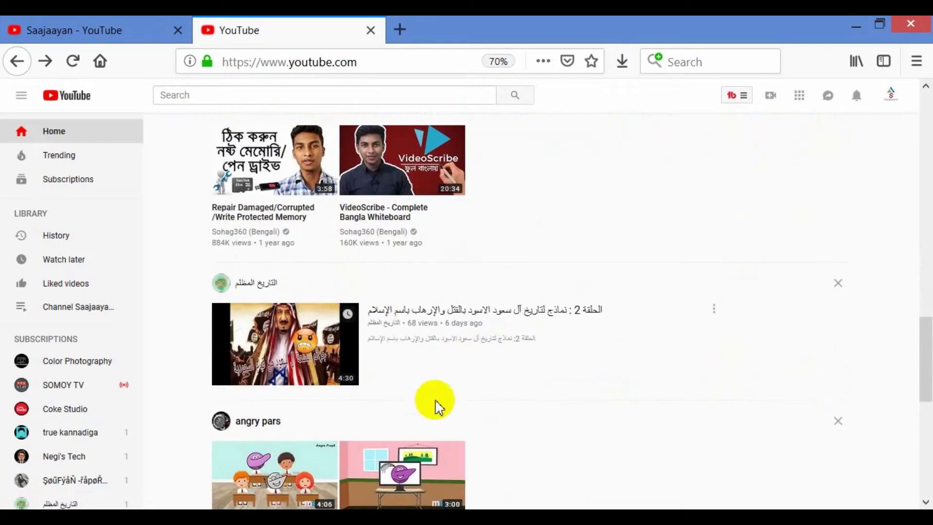
scroll(538, 387, up, 20)
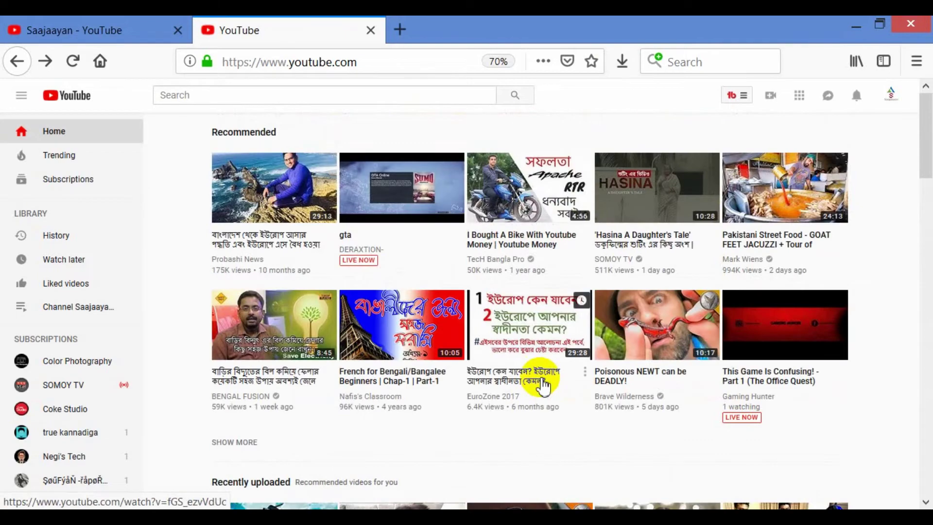
scroll(544, 388, down, 13)
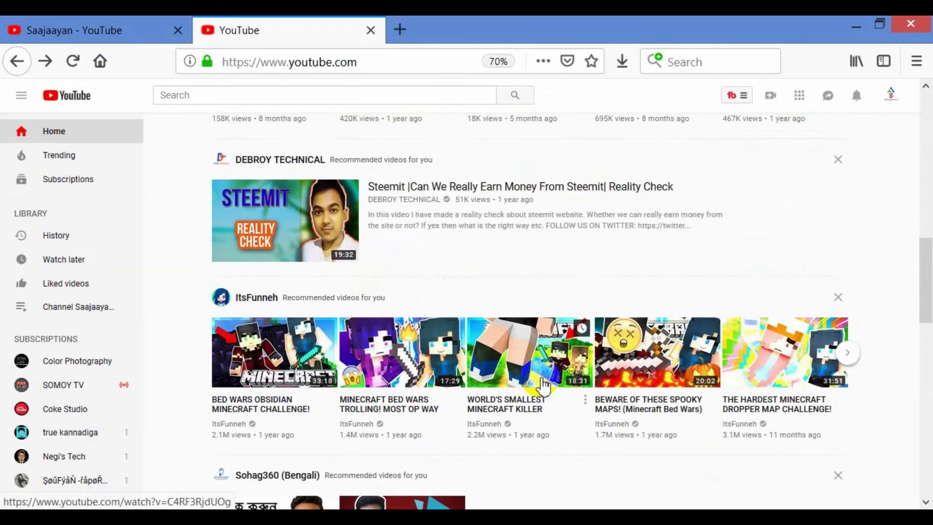
scroll(544, 387, down, 3)
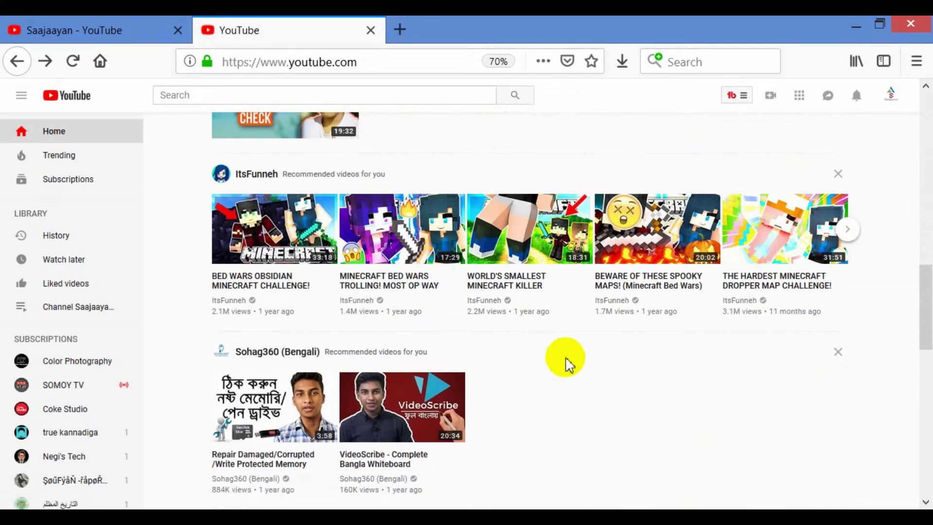
mouse_move(292, 263)
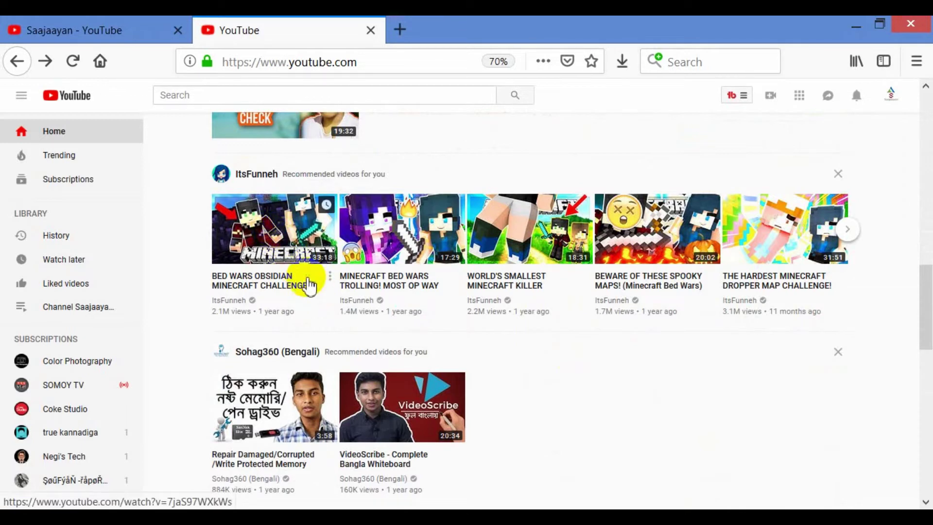
click(363, 322)
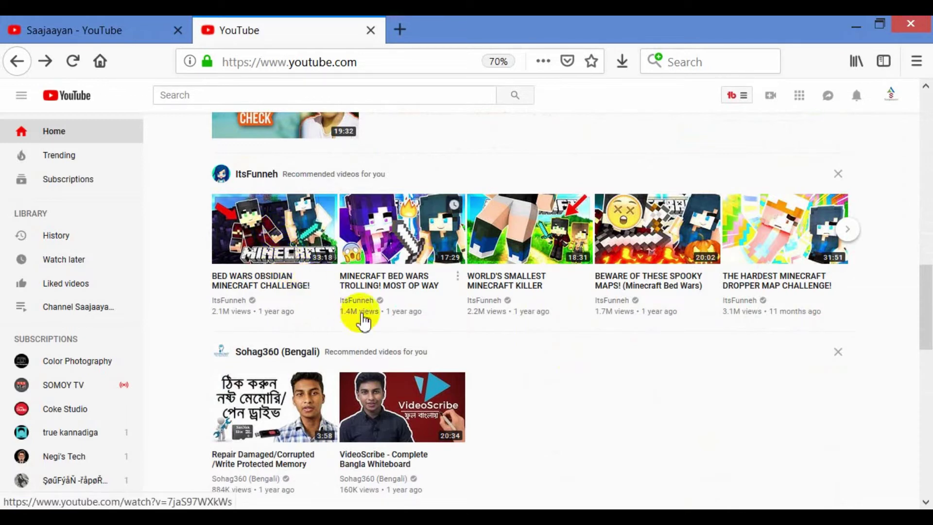
click(273, 238)
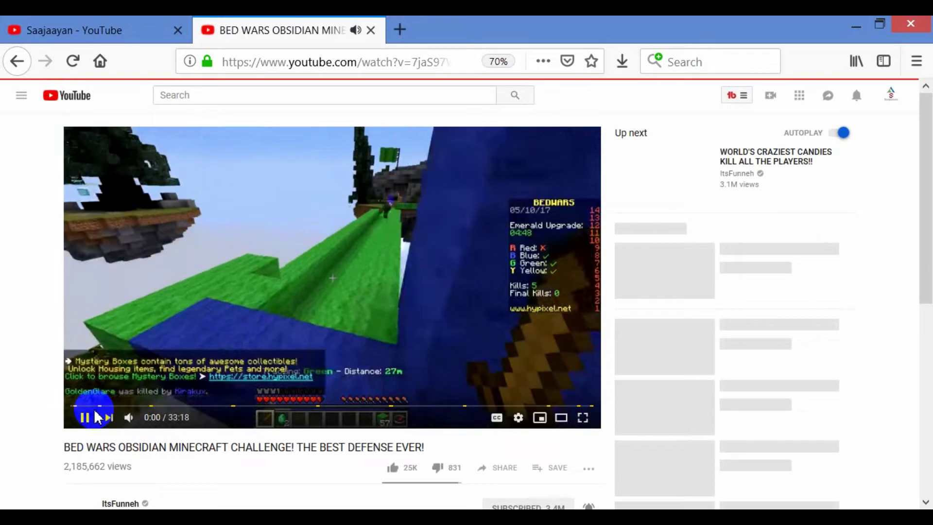
Step: Pause the BED WARS OBSIDIAN video and bring the channel row into view
click(566, 506)
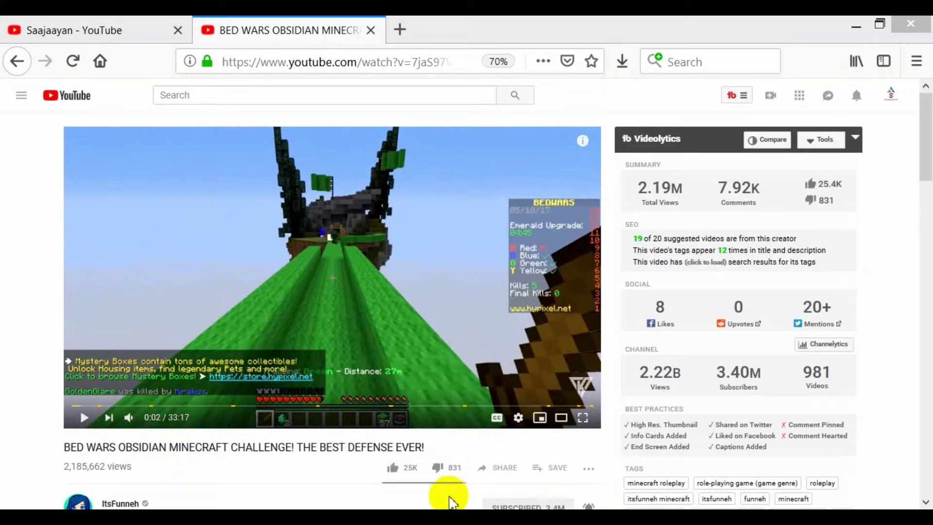
click(3, 418)
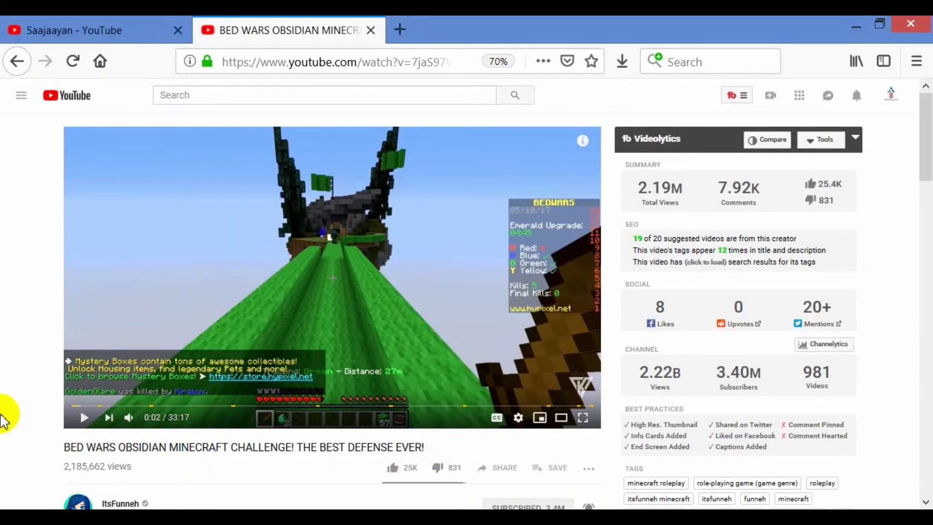
scroll(300, 427, down, 7)
scroll(302, 416, up, 7)
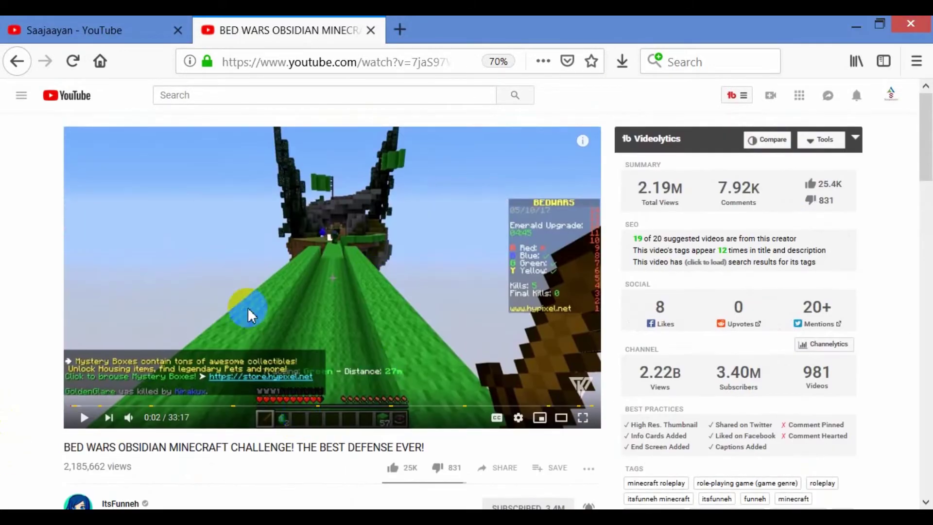
scroll(335, 326, down, 3)
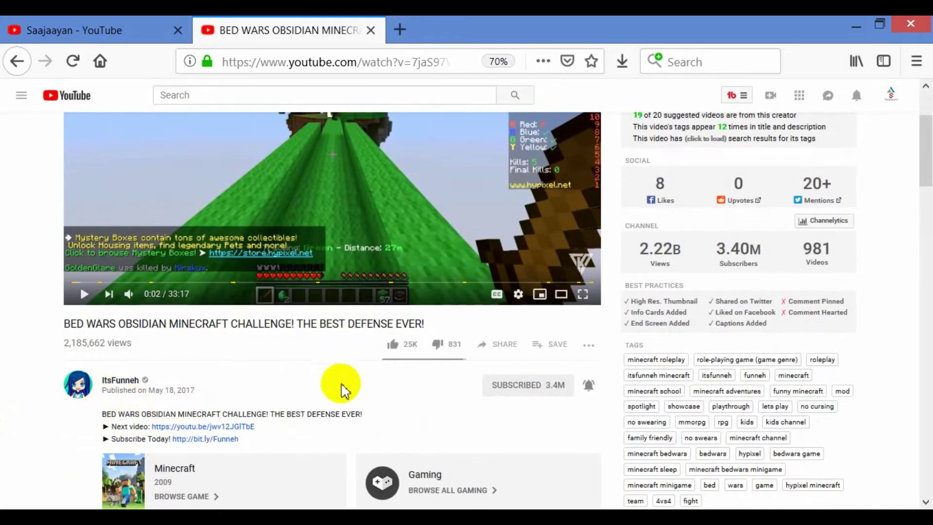
Step: Unsubscribe from ItsFunneh, confirming the dialog, then subscribe to the channel again
click(534, 392)
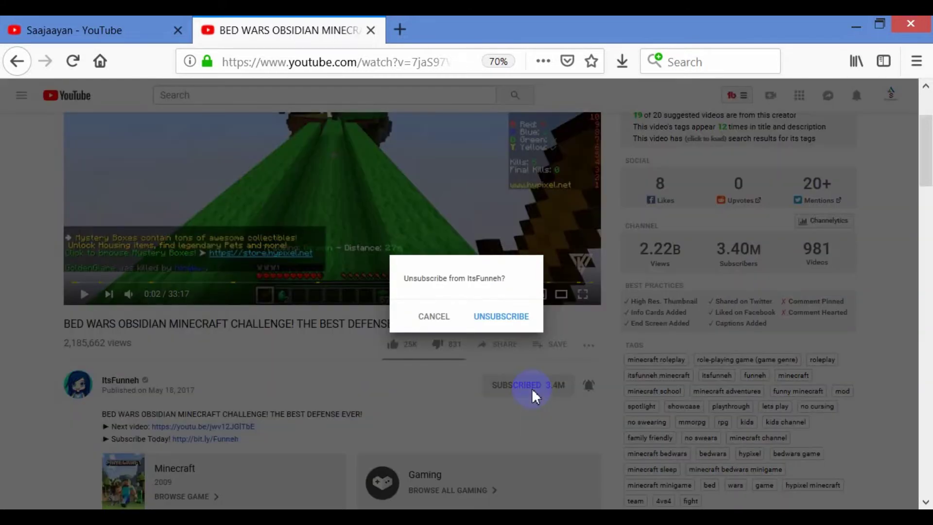
click(510, 320)
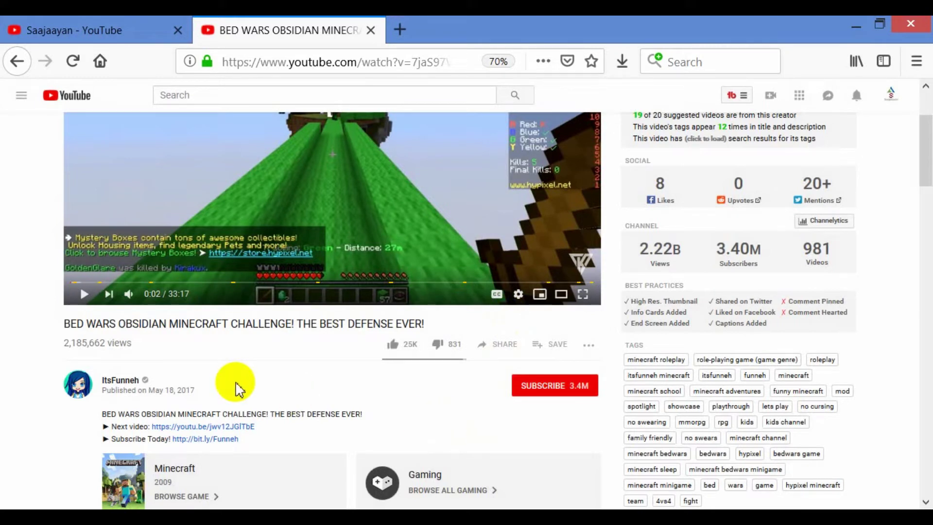
click(558, 396)
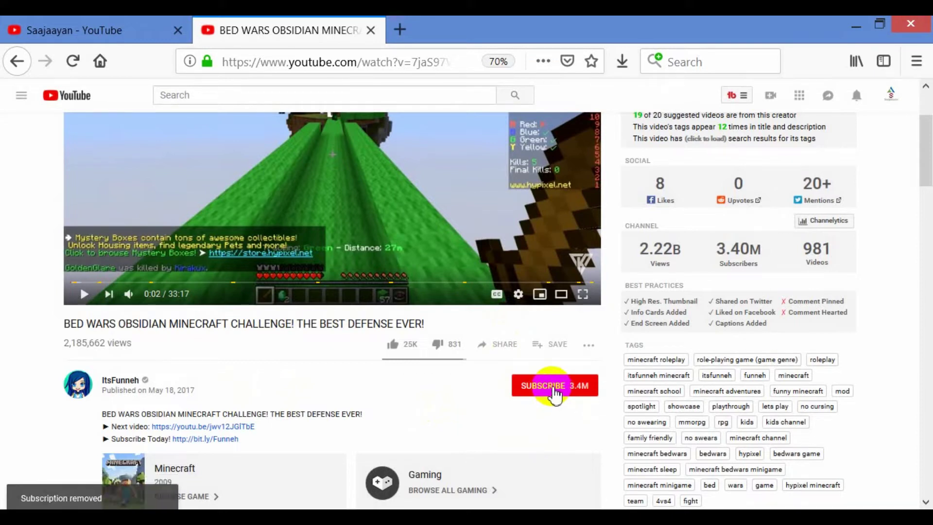
click(554, 393)
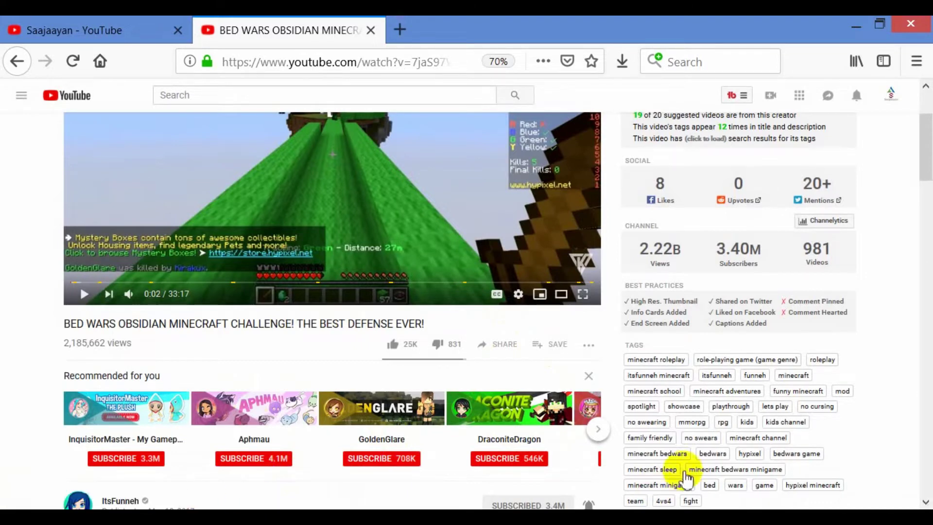
Step: Set ItsFunneh's bell to all notifications, then return to the YouTube home feed
scroll(489, 417, down, 3)
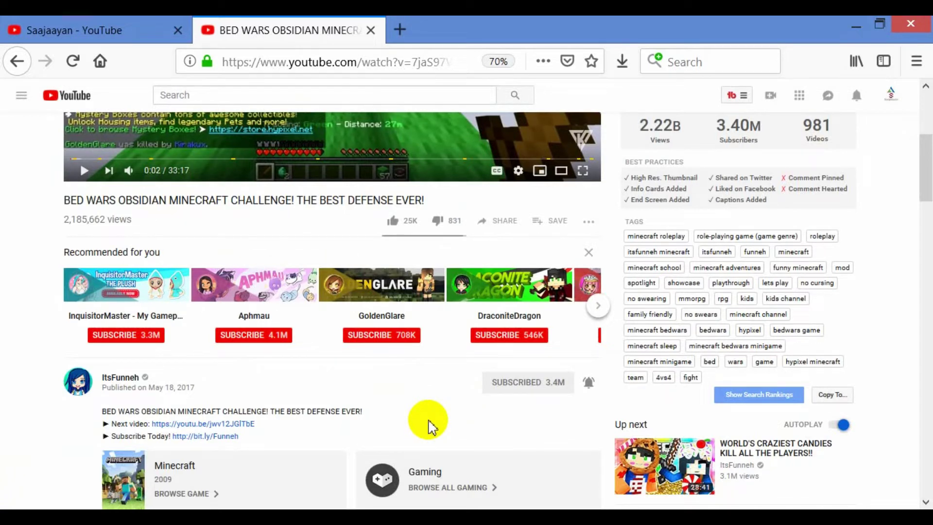
click(589, 384)
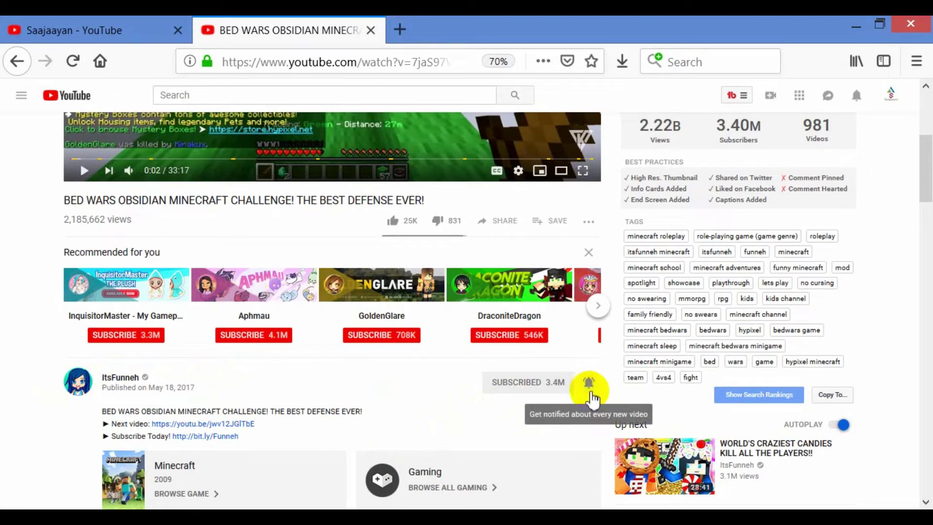
click(588, 384)
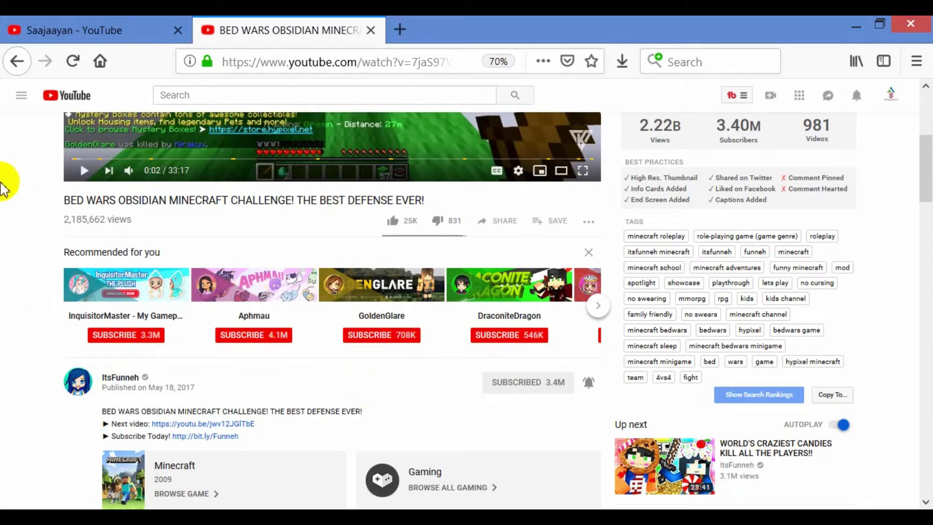
click(18, 62)
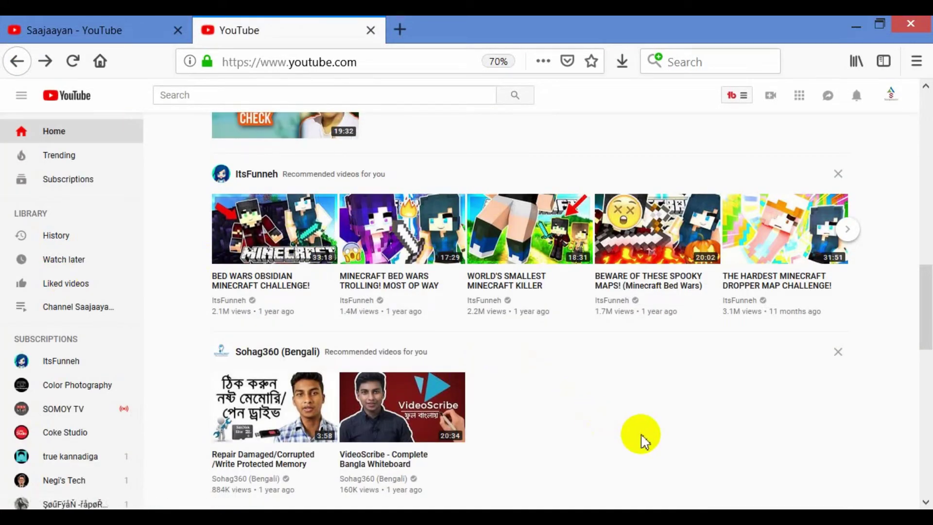
Step: Open ItsFunneh's 'MINECRAFT BED WARS TROLLING!' video and pause it at 0:01
click(422, 235)
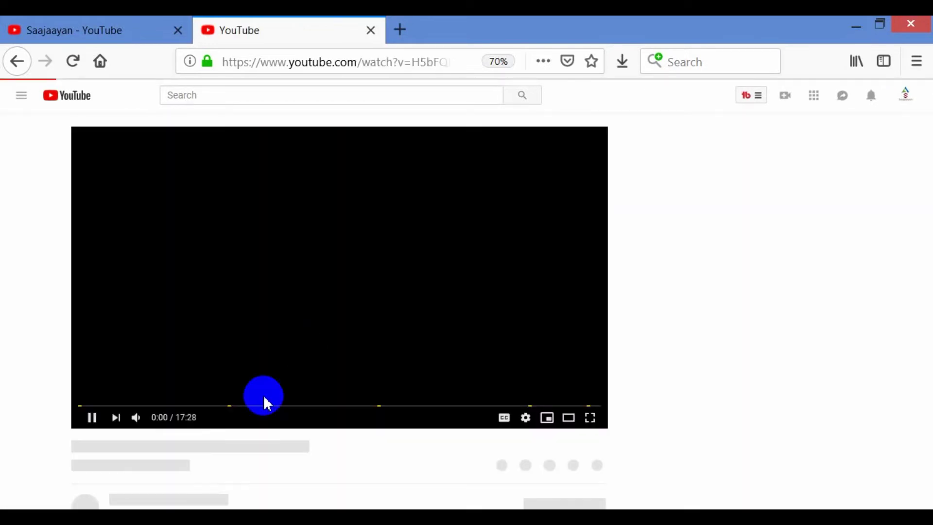
scroll(308, 363, down, 3)
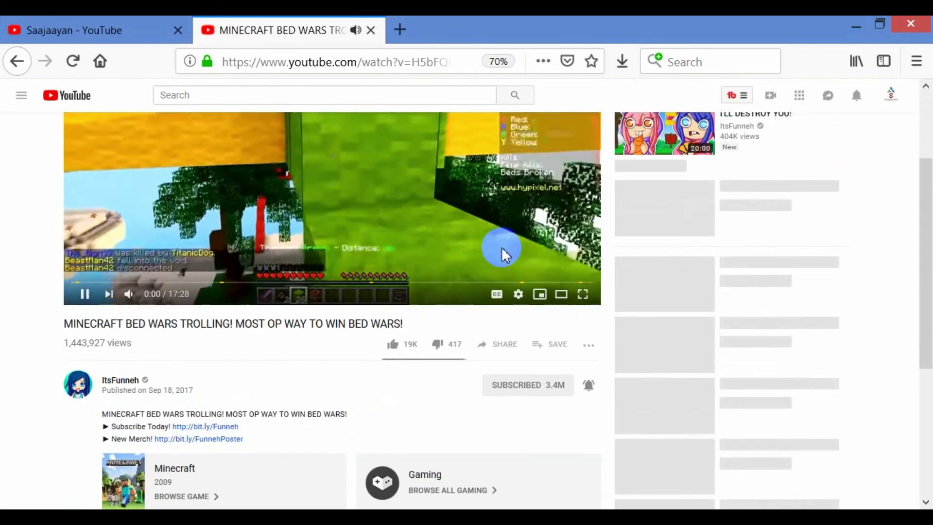
click(85, 295)
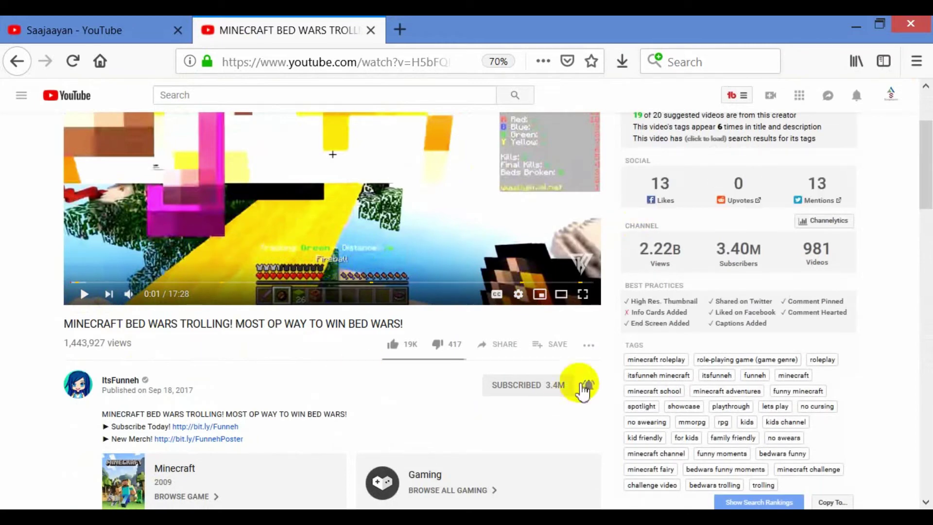
Step: Unsubscribe from ItsFunneh via the SUBSCRIBED 3.4M button, confirming UNSUBSCRIBE
click(550, 386)
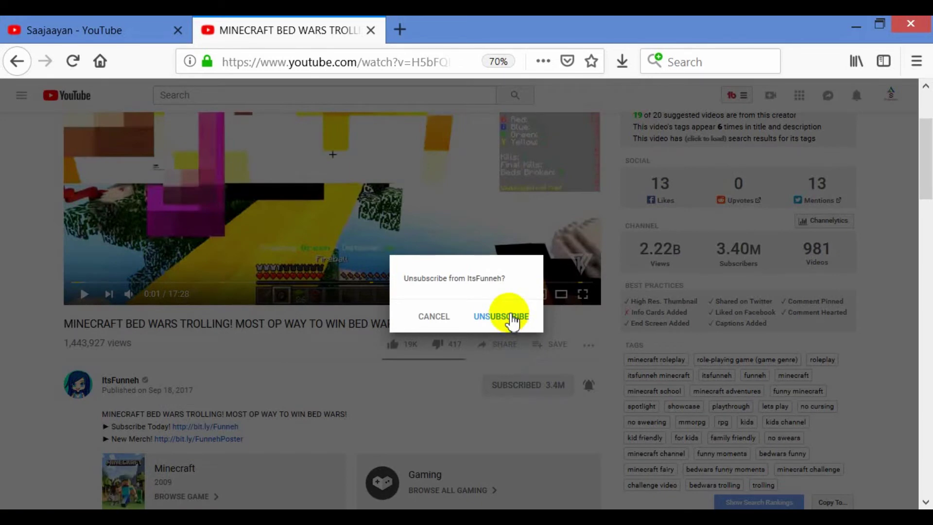
click(512, 318)
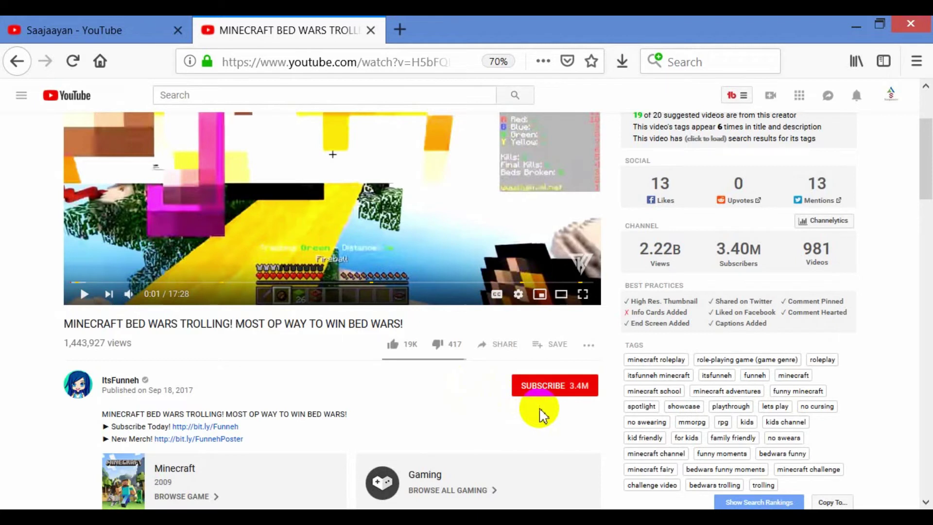
Step: Resubscribe to ItsFunneh and switch its bell to occasional notifications
click(539, 389)
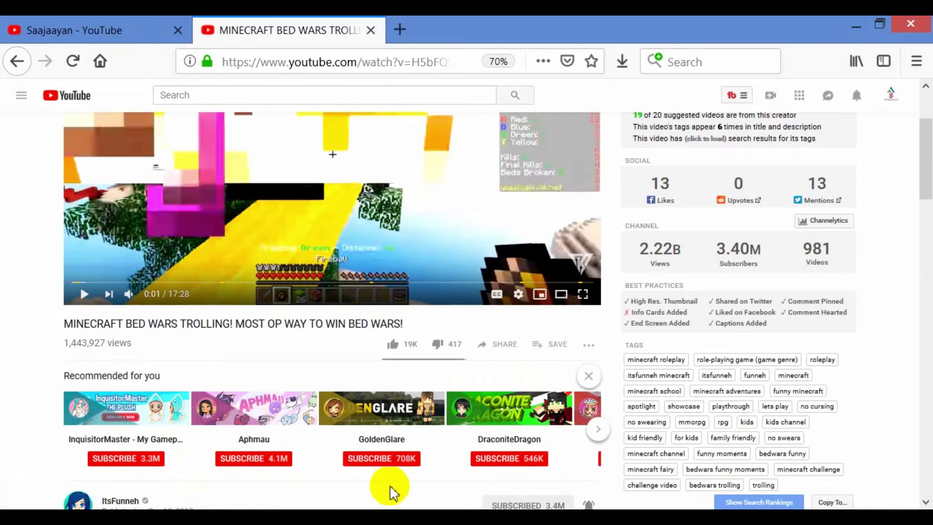
scroll(481, 369, down, 3)
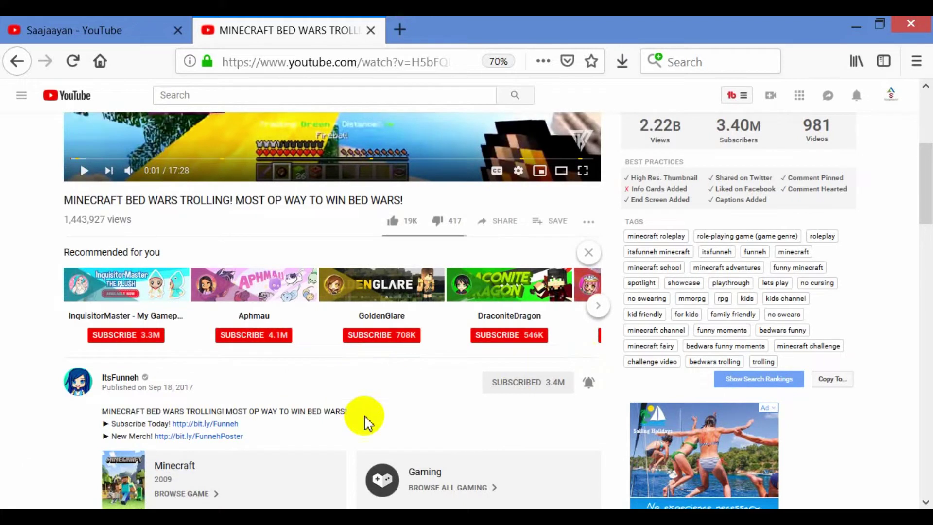
click(589, 384)
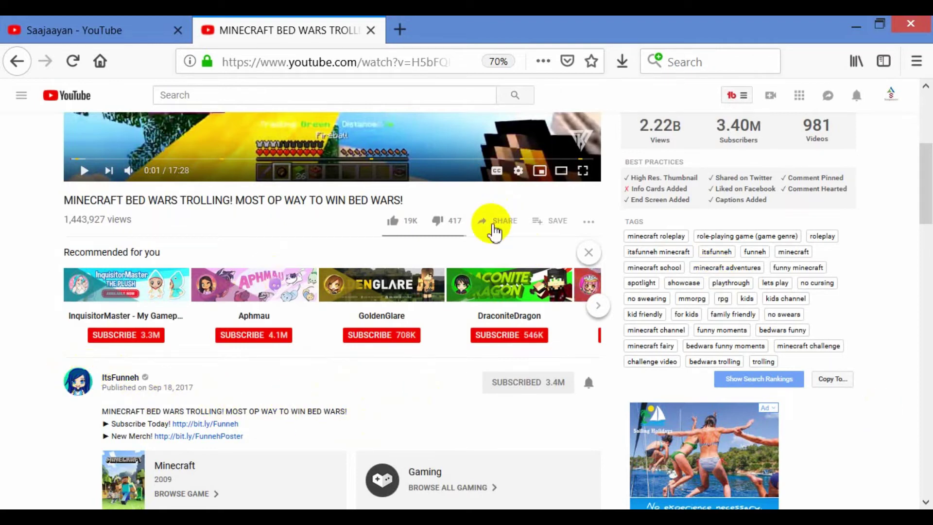
scroll(494, 229, up, 4)
scroll(425, 286, down, 4)
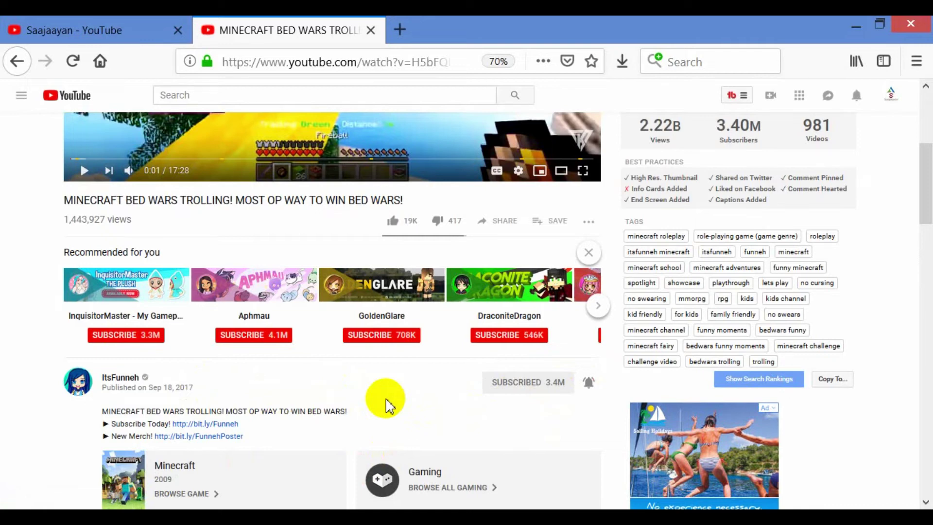
Step: Browse the Saajaayan channel's uploaded videos
click(115, 29)
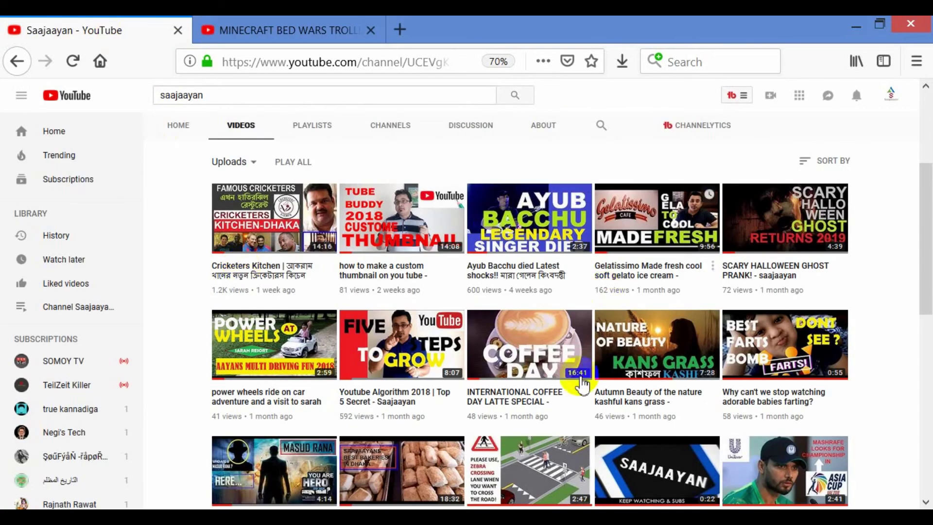
scroll(582, 384, up, 3)
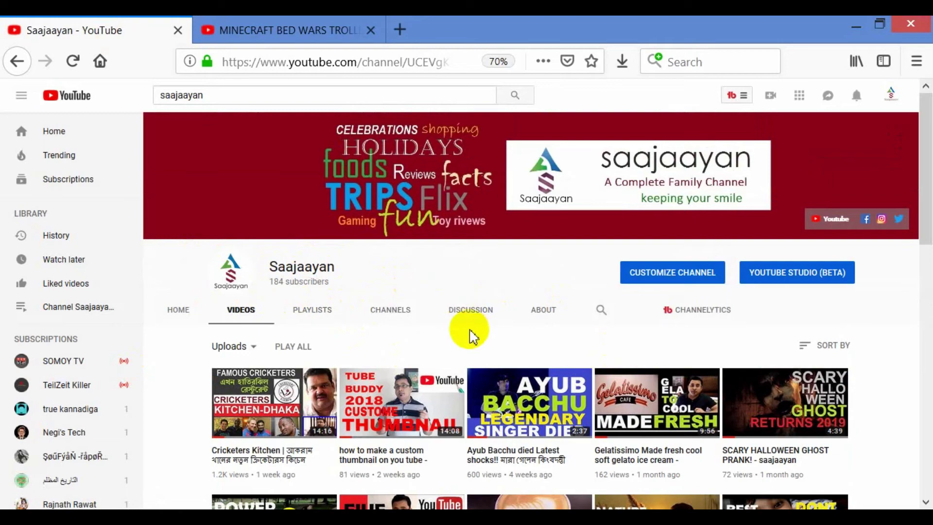
scroll(611, 381, down, 4)
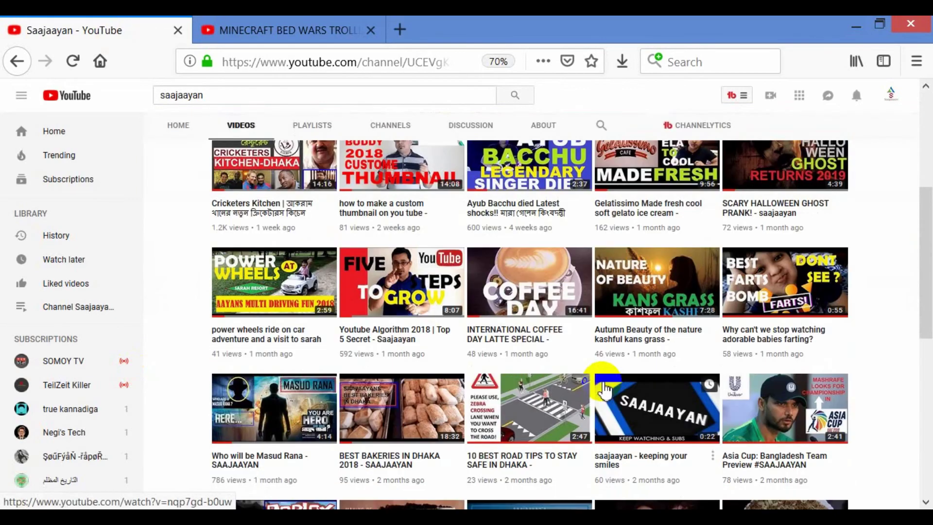
scroll(660, 430, up, 4)
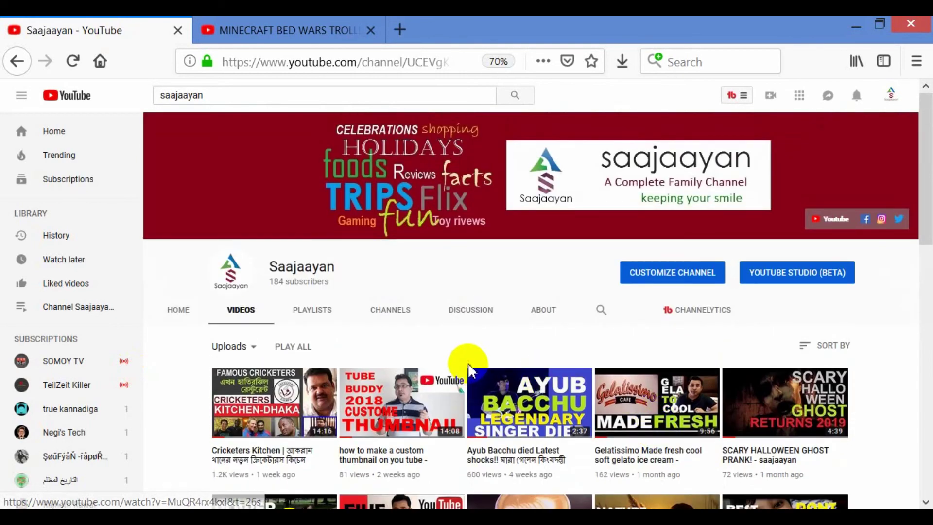
scroll(590, 381, down, 4)
scroll(601, 381, up, 4)
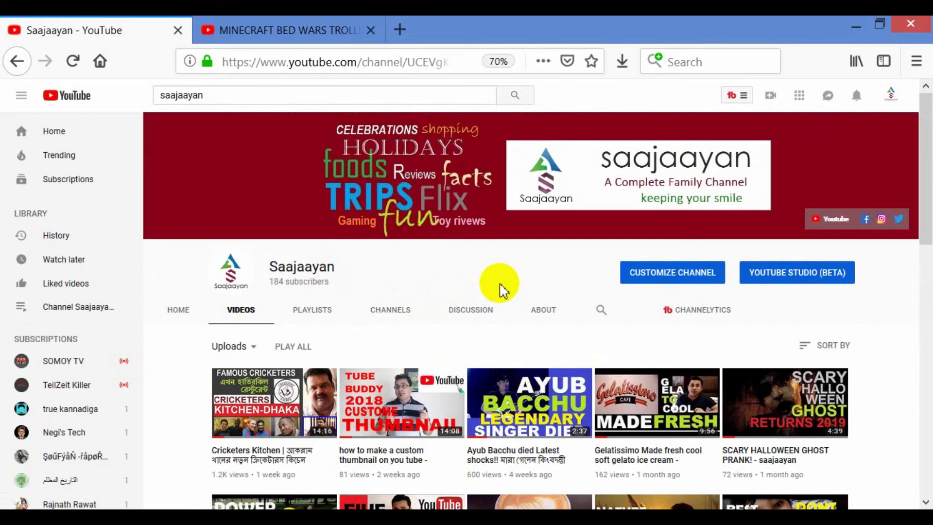
scroll(501, 287, down, 5)
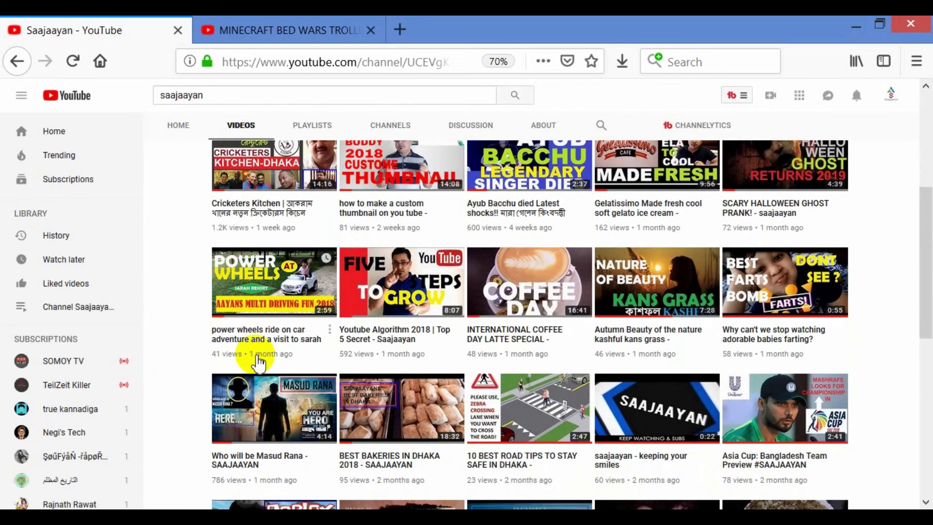
scroll(525, 357, up, 5)
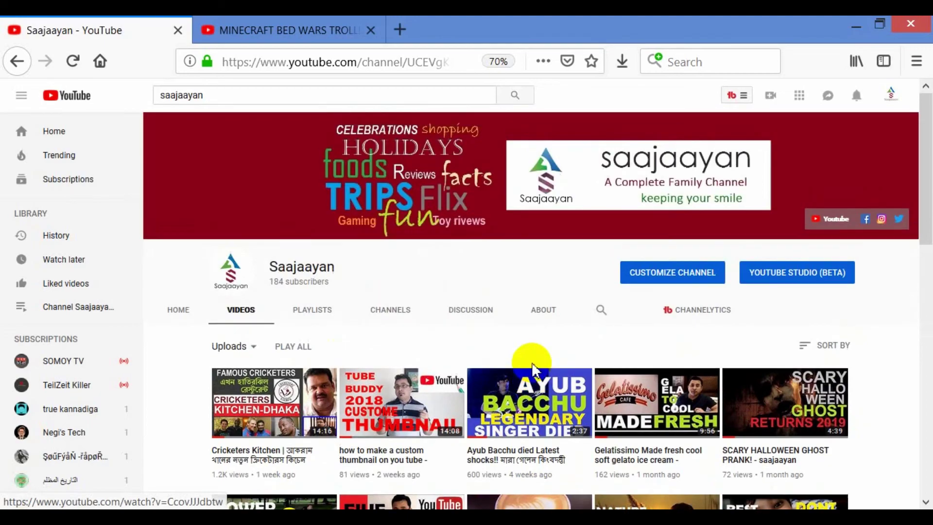
scroll(533, 379, down, 5)
scroll(533, 389, down, 2)
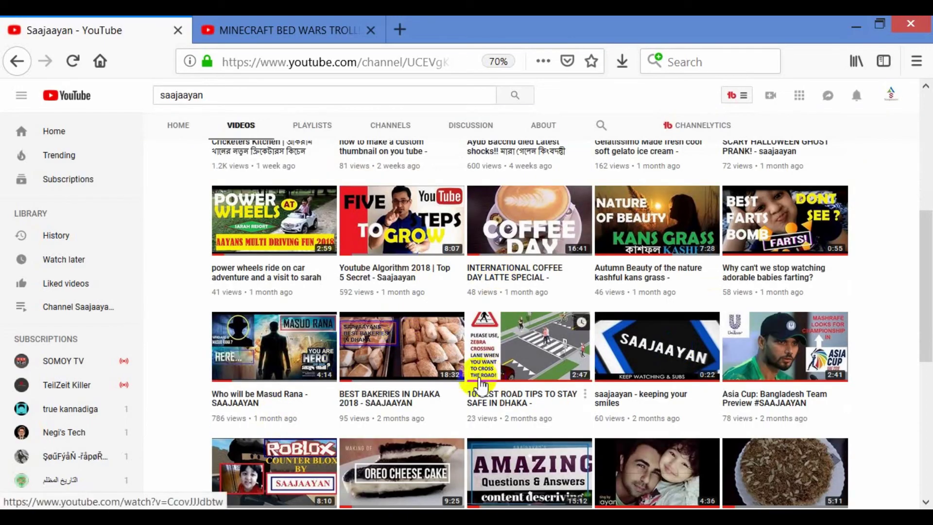
scroll(428, 253, up, 1)
scroll(593, 402, down, 6)
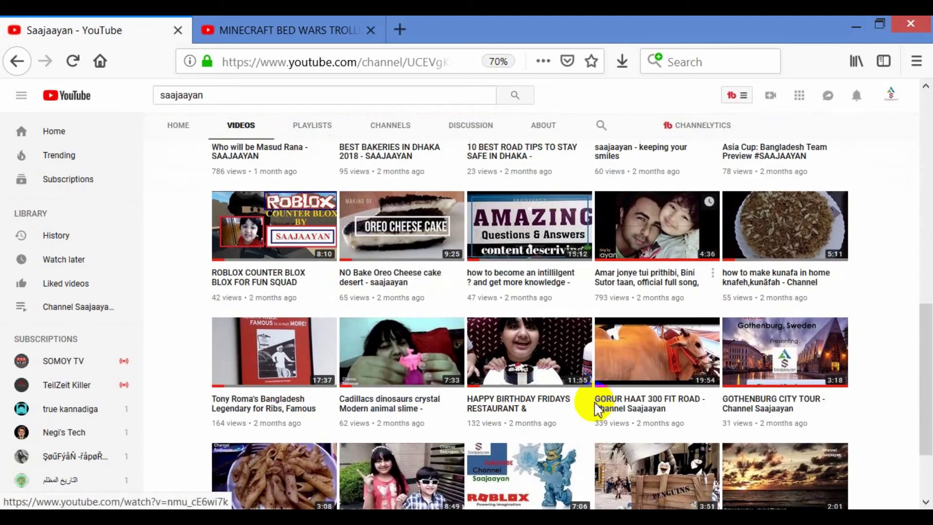
scroll(612, 408, up, 5)
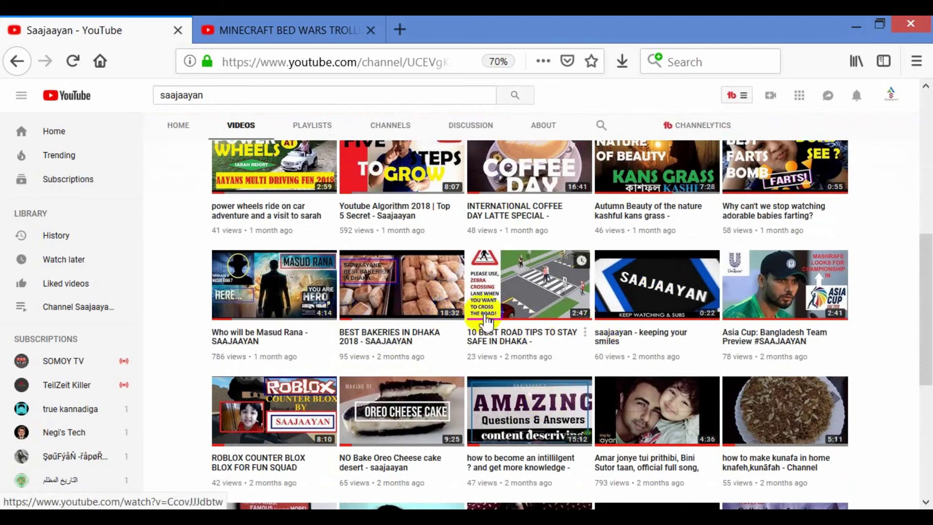
scroll(575, 369, up, 4)
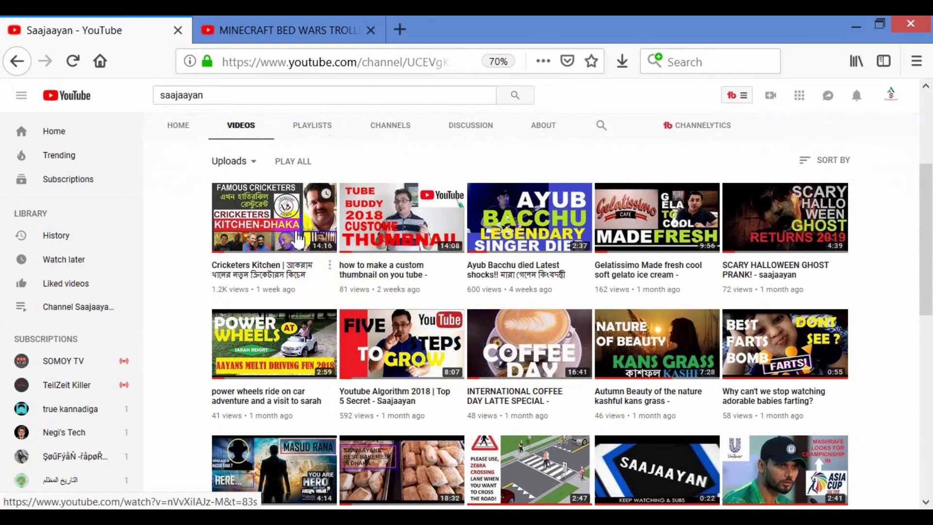
scroll(678, 372, down, 10)
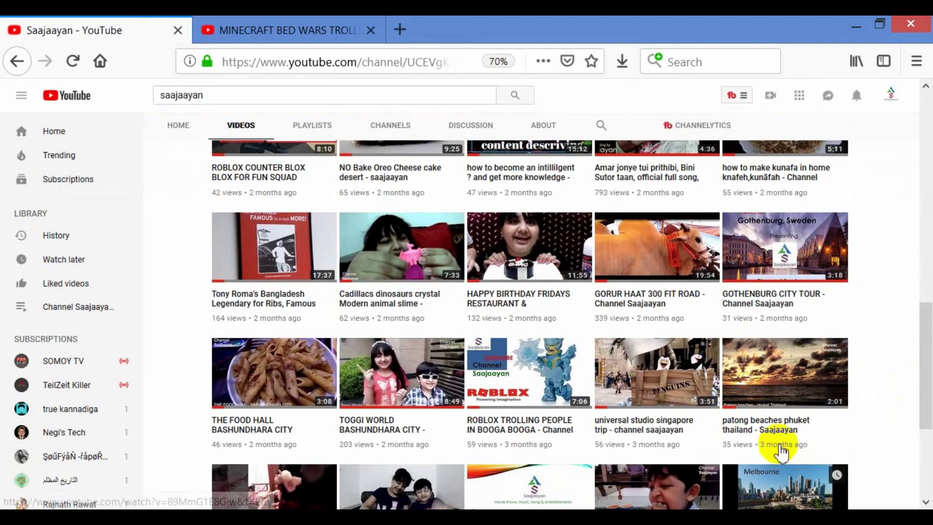
scroll(632, 365, up, 10)
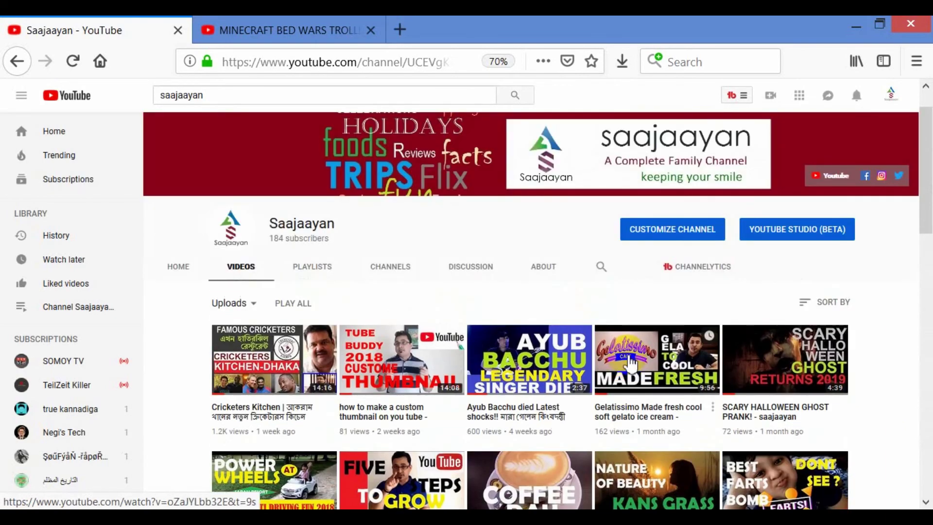
Step: Switch to the 'MINECRAFT BED WARS TROLLING' browser tab
click(631, 419)
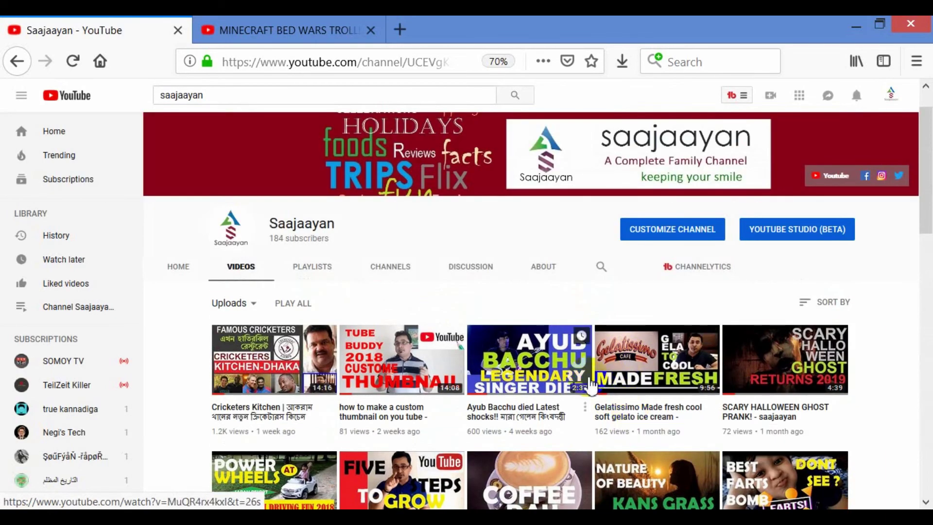
scroll(486, 370, down, 3)
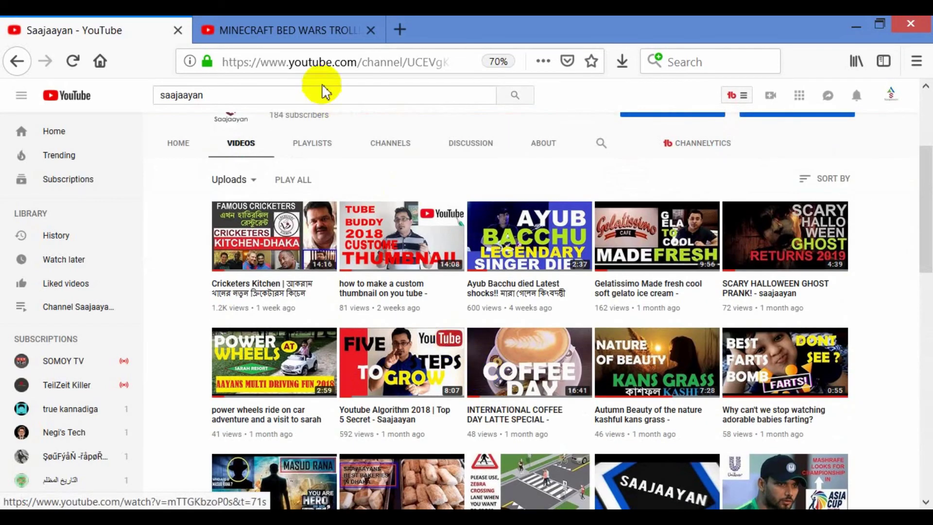
click(322, 30)
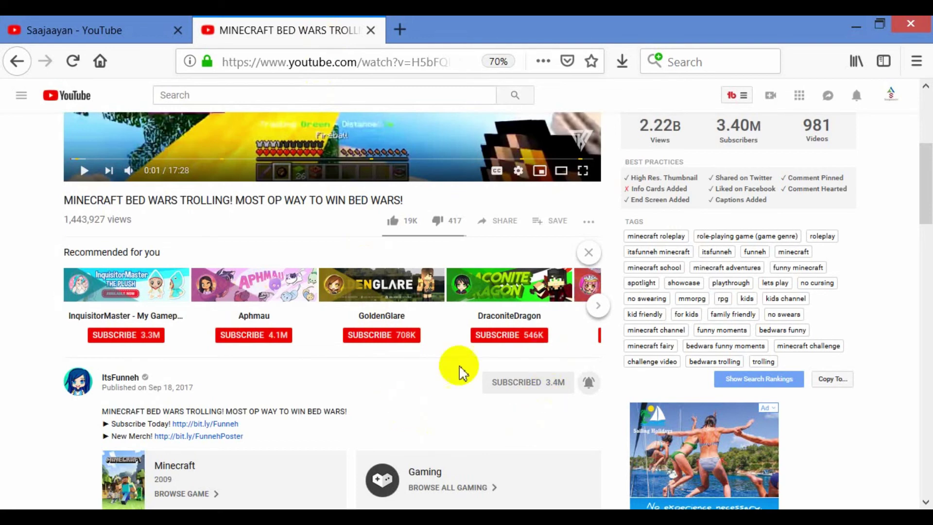
scroll(483, 381, up, 3)
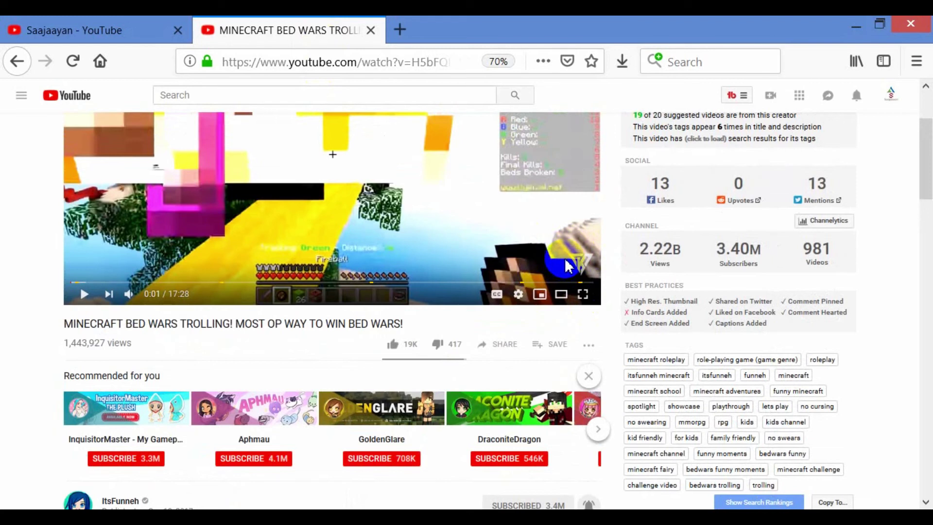
mouse_move(564, 263)
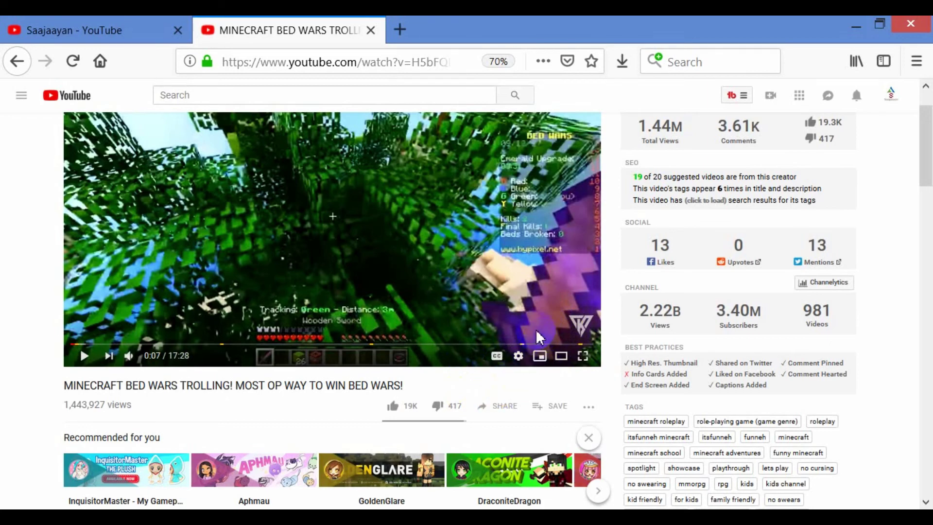
scroll(506, 403, down, 5)
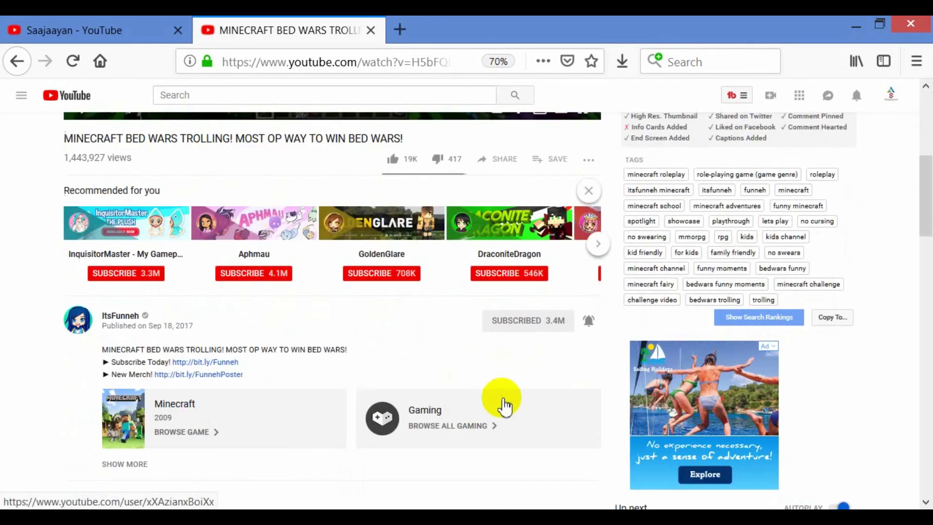
Step: Unsubscribe from ItsFunneh on the Bed Wars trolling page, confirming UNSUBSCRIBE in the dialog
click(518, 321)
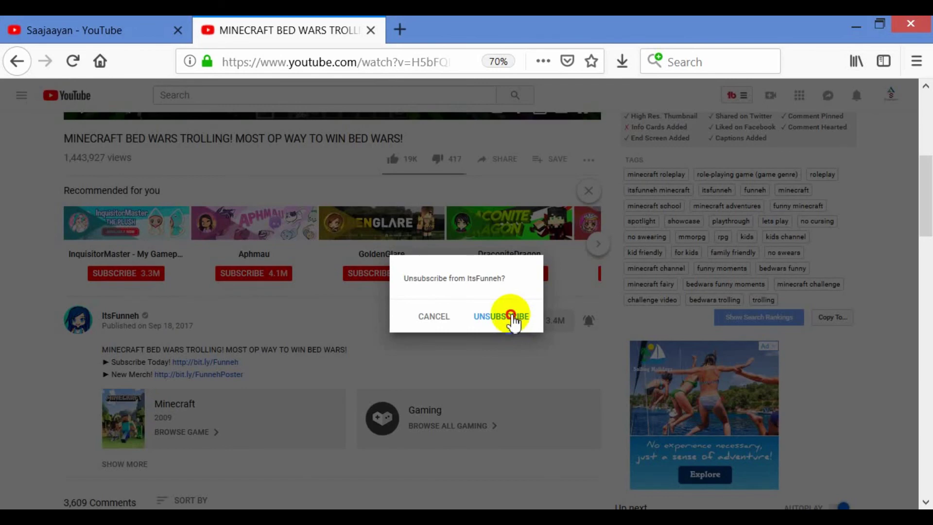
click(506, 316)
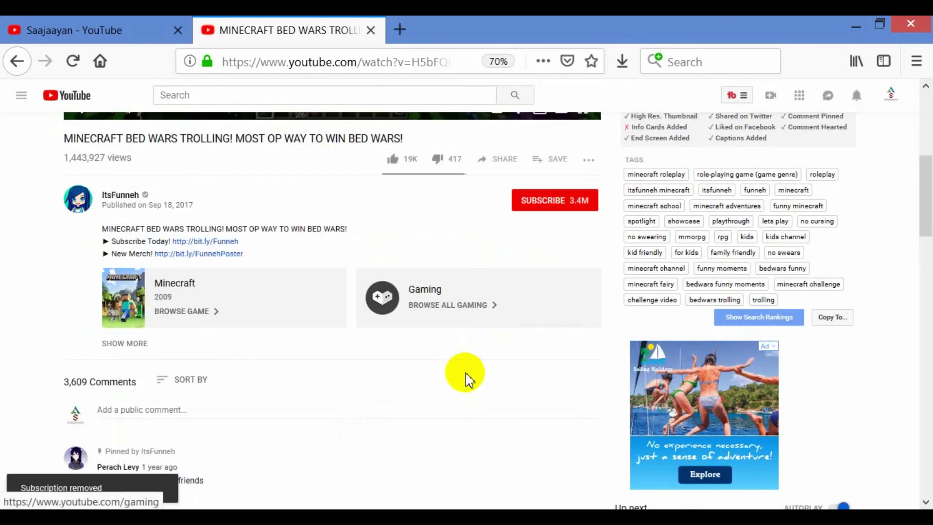
scroll(527, 334, up, 2)
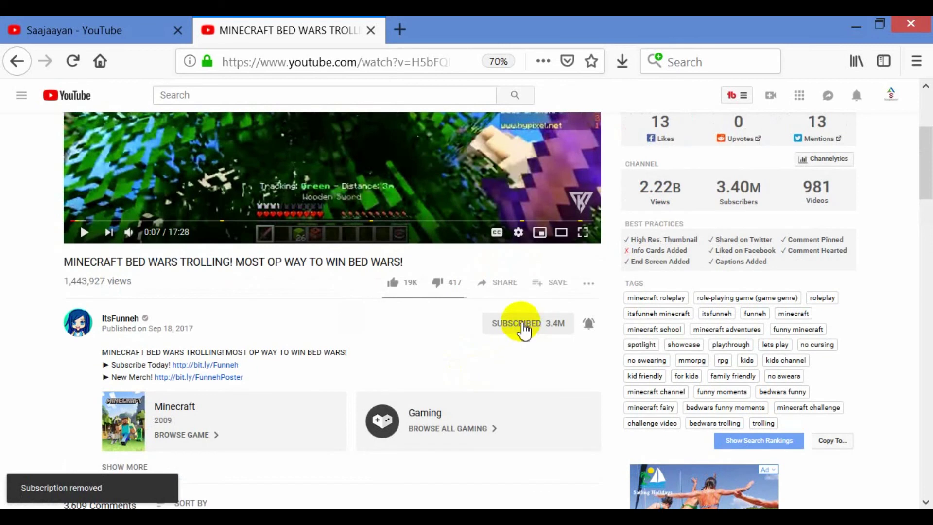
click(524, 330)
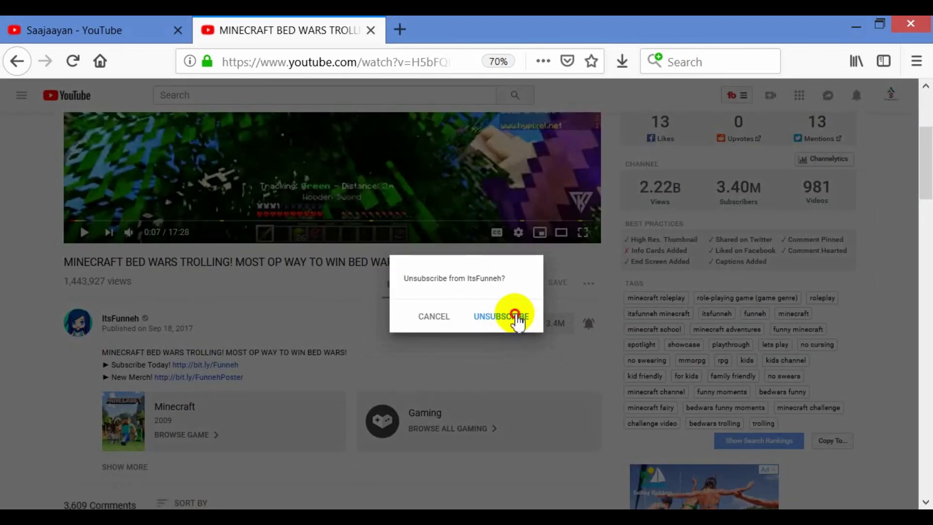
click(515, 317)
scroll(486, 360, up, 4)
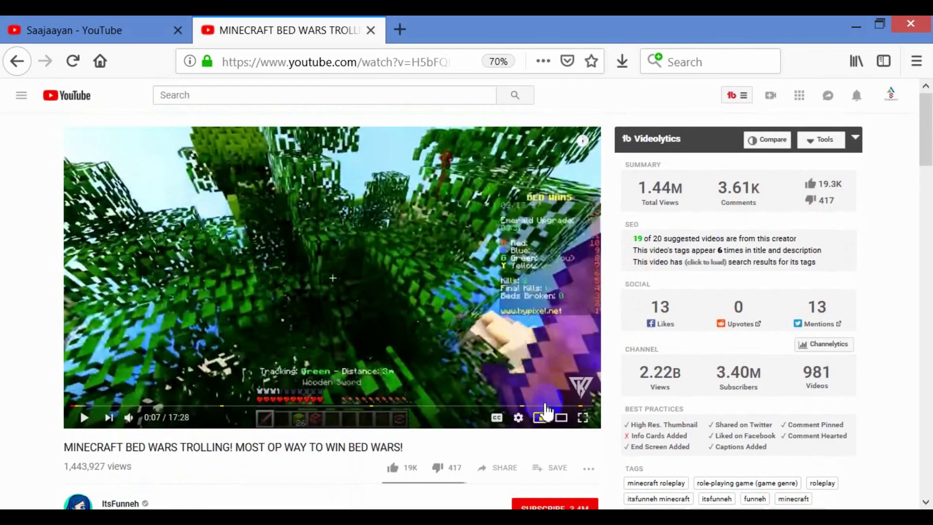
Step: Subscribe to ItsFunneh via the video's watermark channel card, confirming 'Subscribed 3.4M'
mouse_move(554, 389)
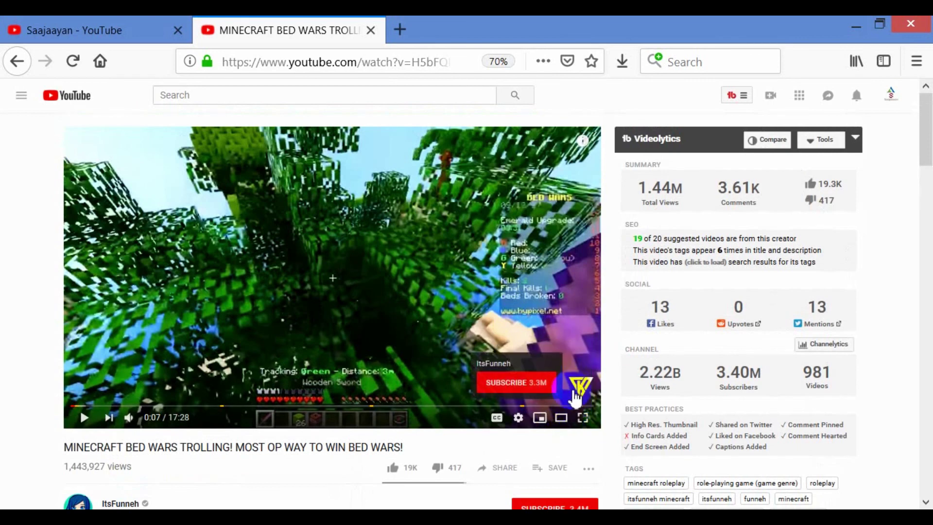
click(516, 383)
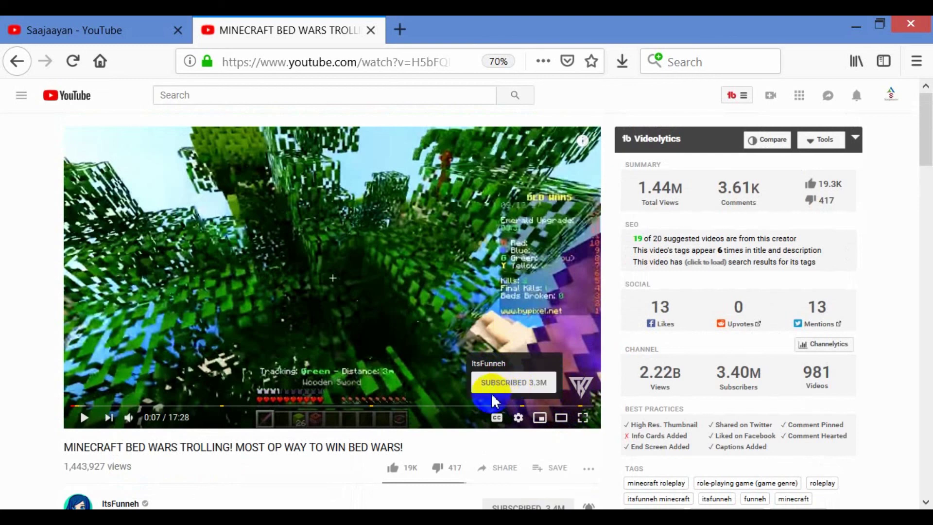
scroll(494, 417, down, 4)
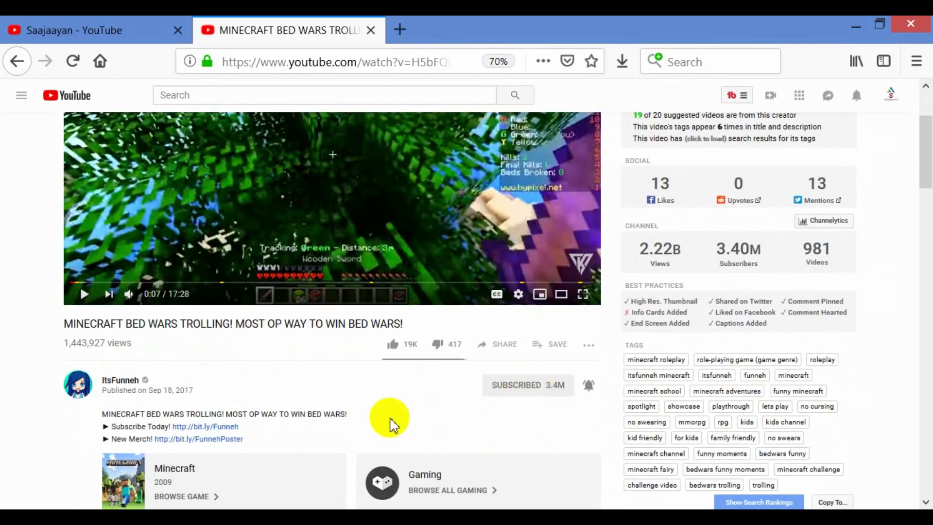
scroll(401, 418, up, 4)
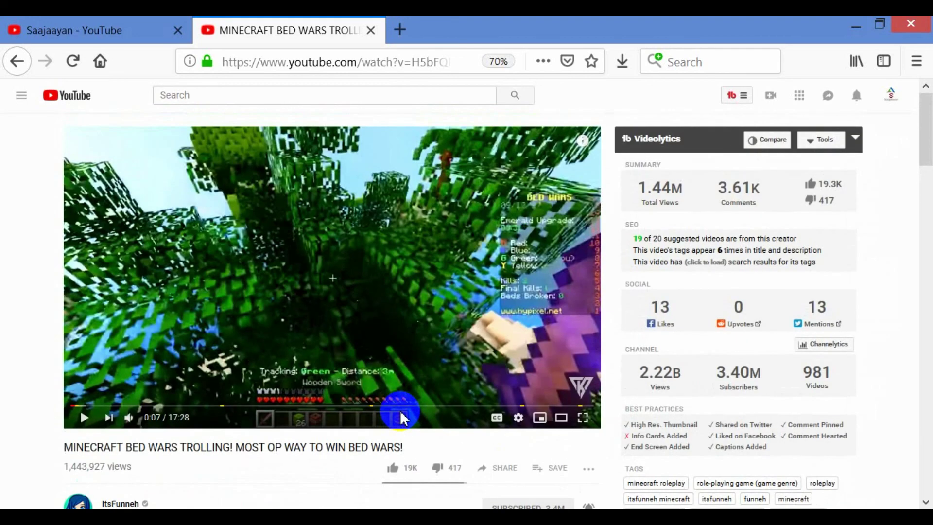
scroll(401, 418, down, 4)
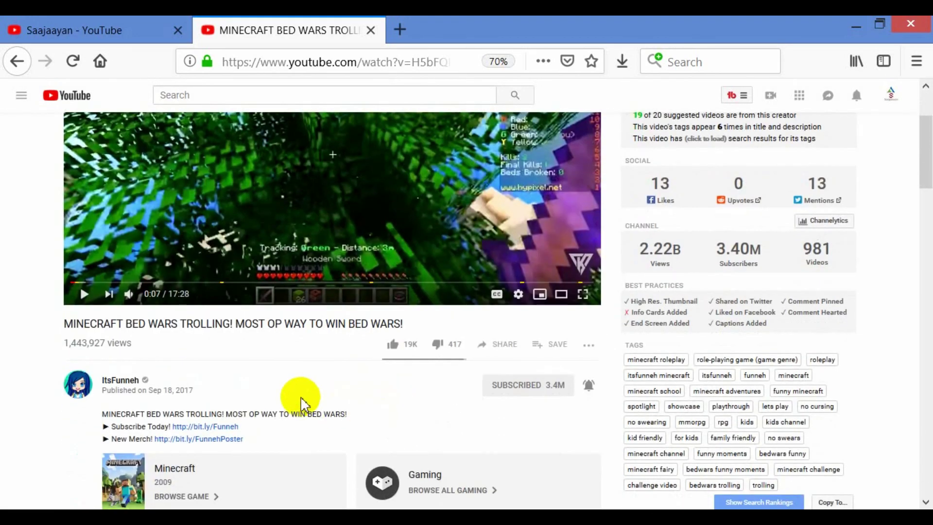